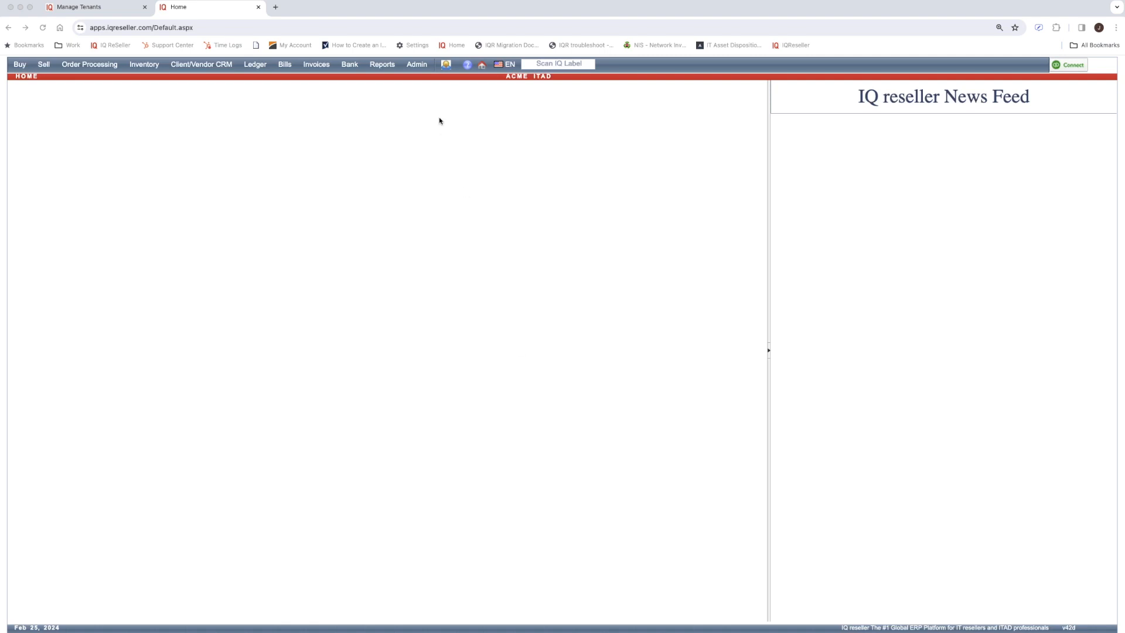
# Review the purchase order settings in System Setup, including Enable Complete Logic, along with the purchase proposal (PP) settings.
pyautogui.click(423, 66)
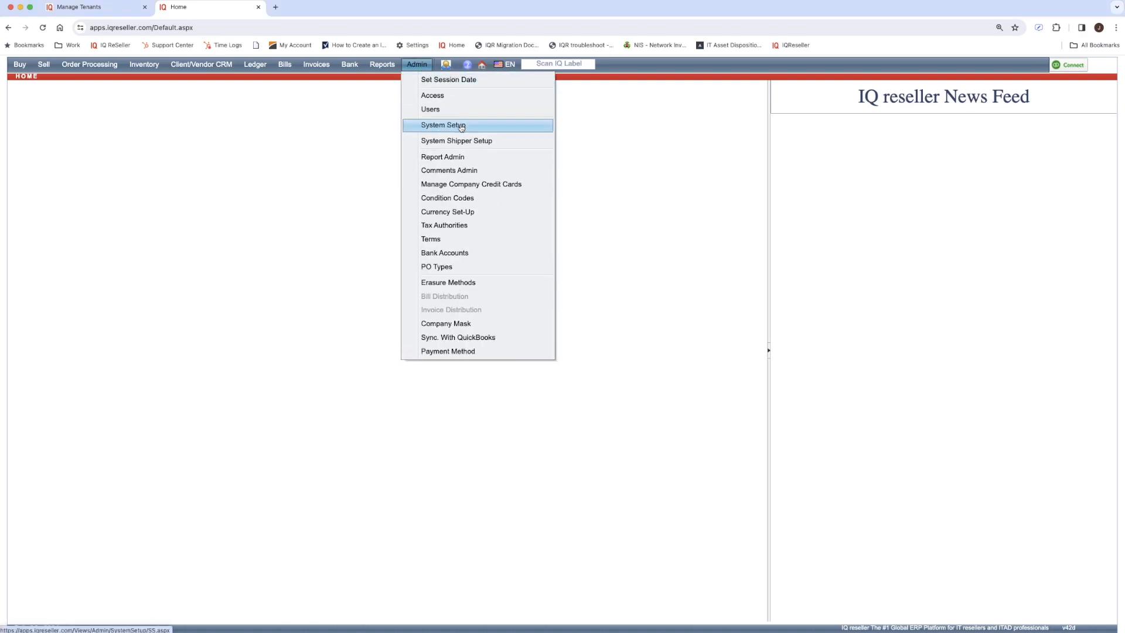
pyautogui.click(462, 127)
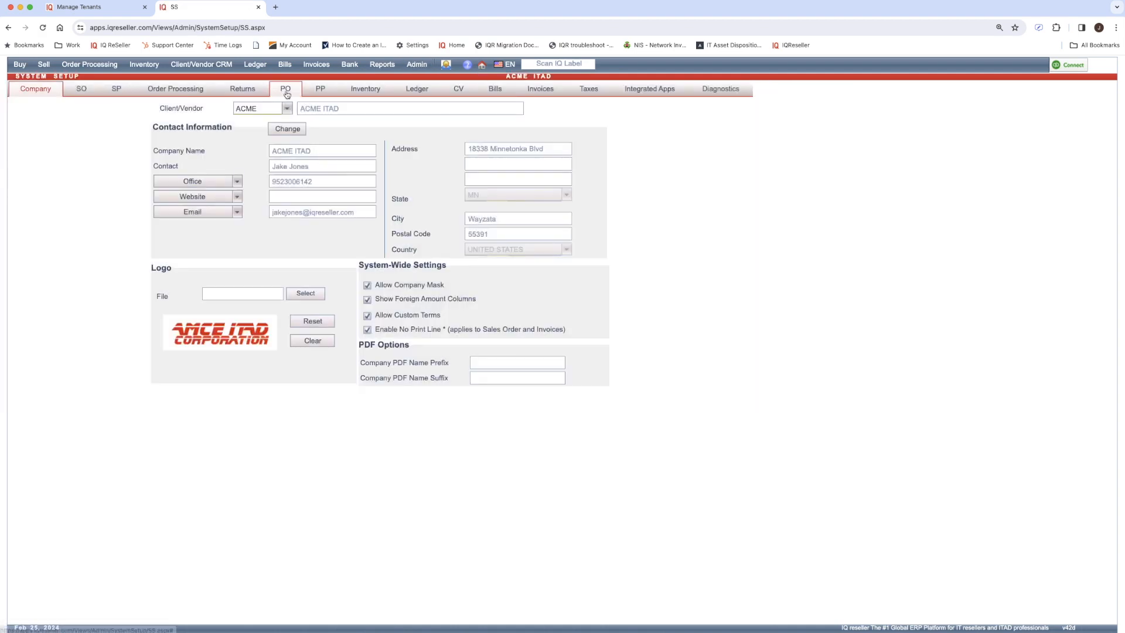
pyautogui.click(286, 90)
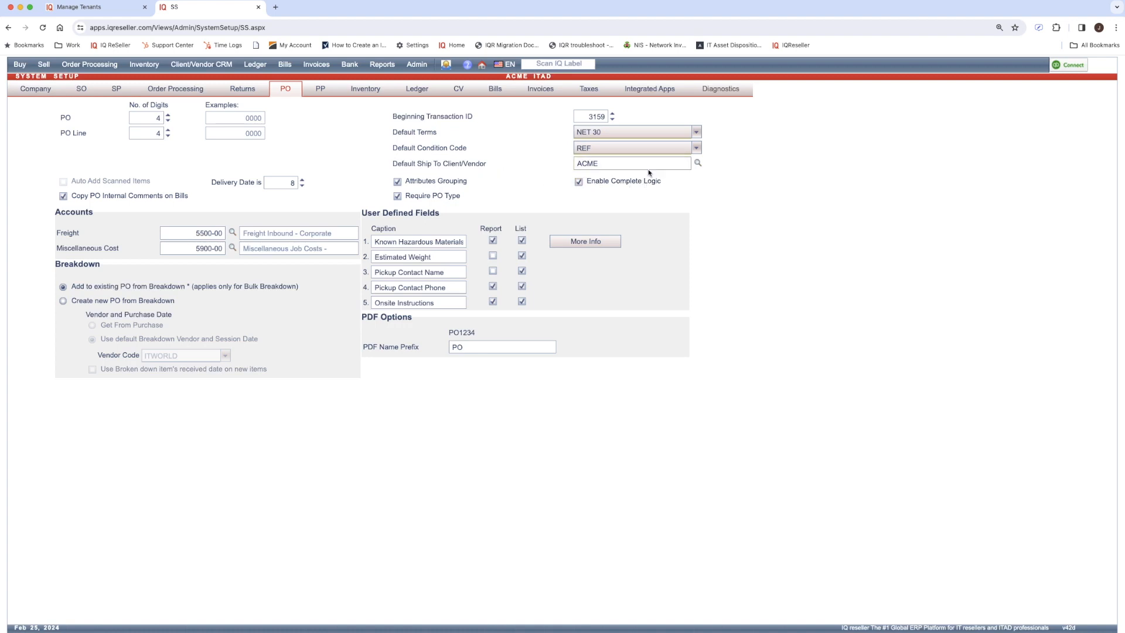
pyautogui.click(579, 182)
pyautogui.click(580, 182)
pyautogui.click(320, 91)
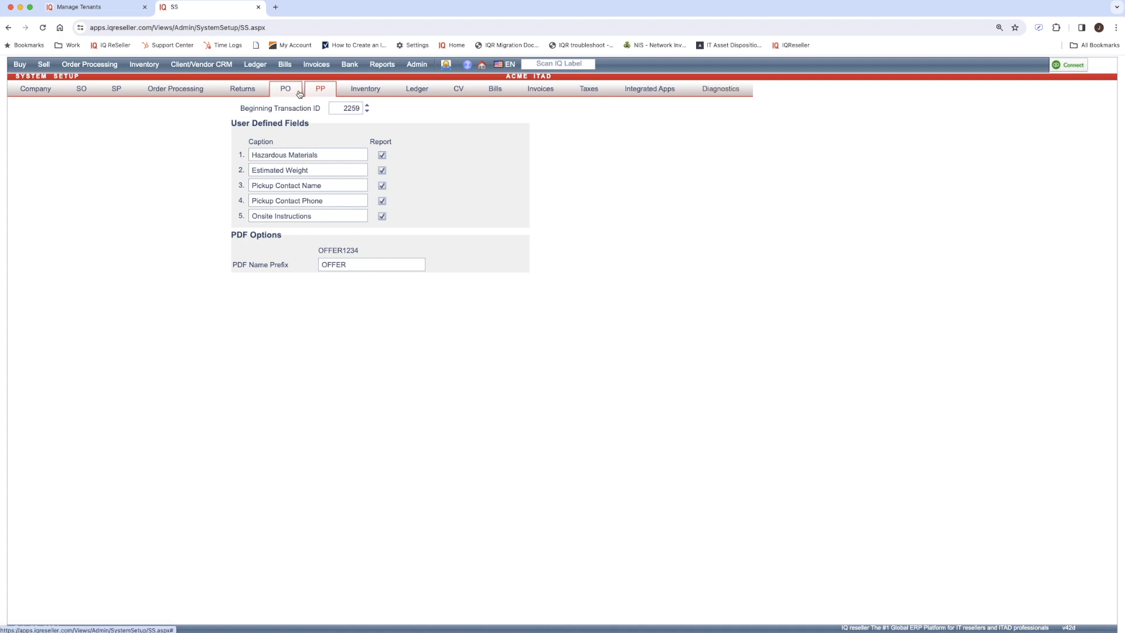
pyautogui.click(298, 94)
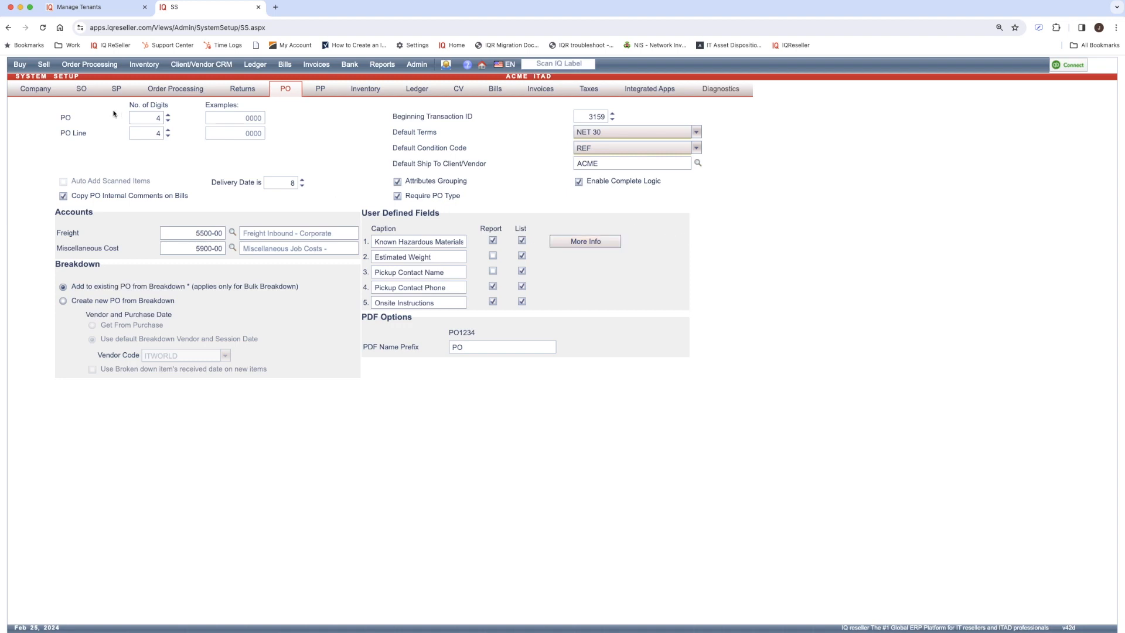
# Browse the purchase orders list by status, viewing the completed orders and the received orders.
pyautogui.click(19, 65)
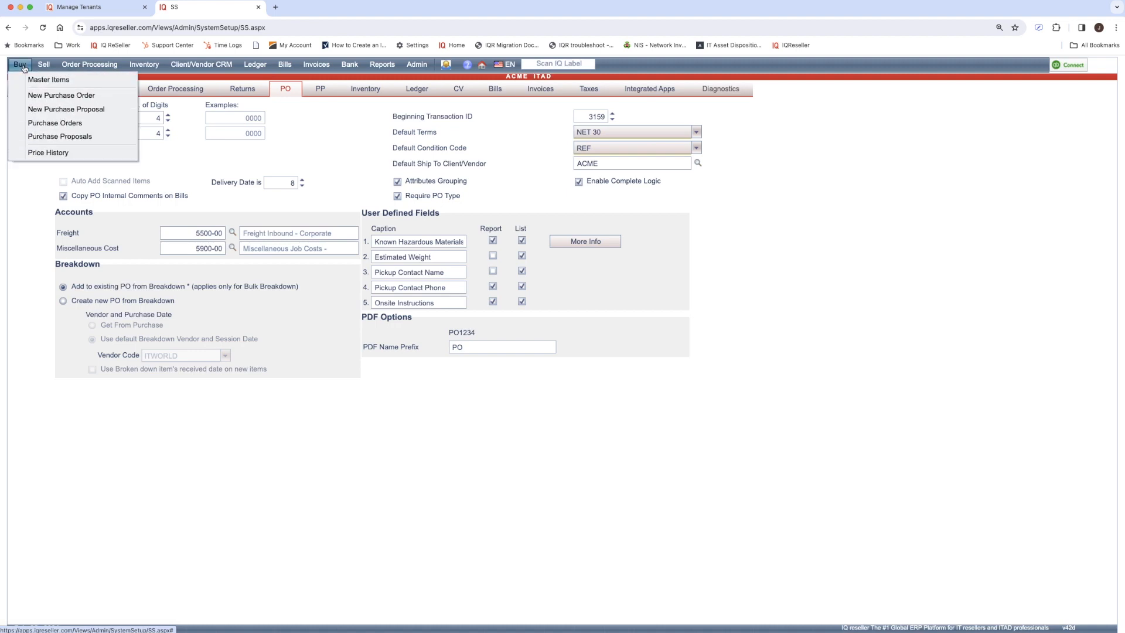
pyautogui.click(53, 124)
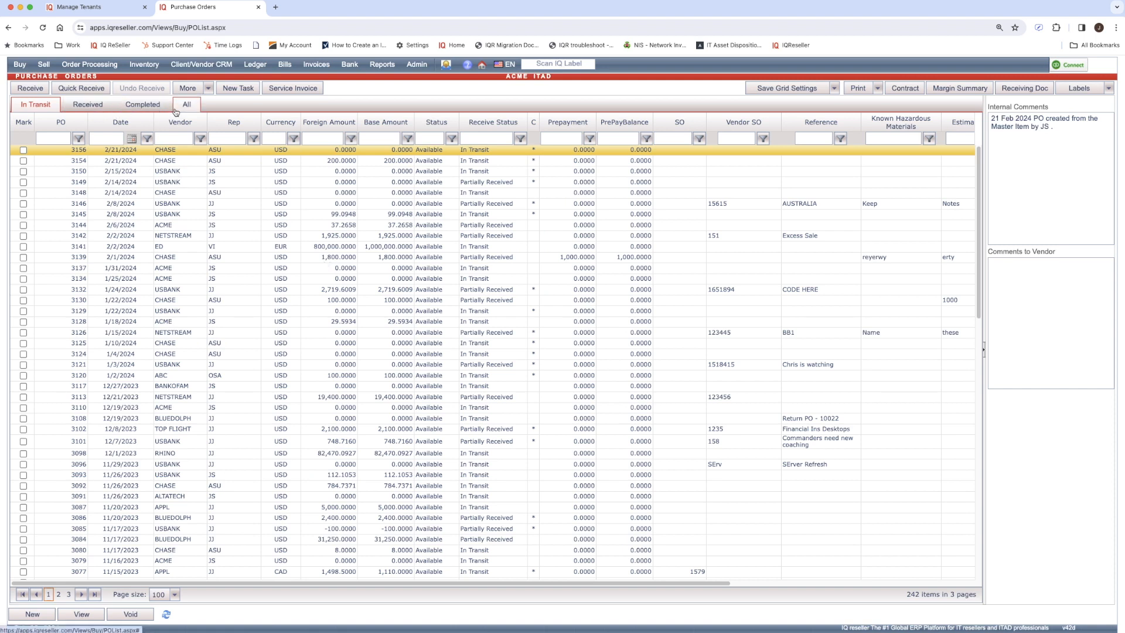
pyautogui.click(150, 109)
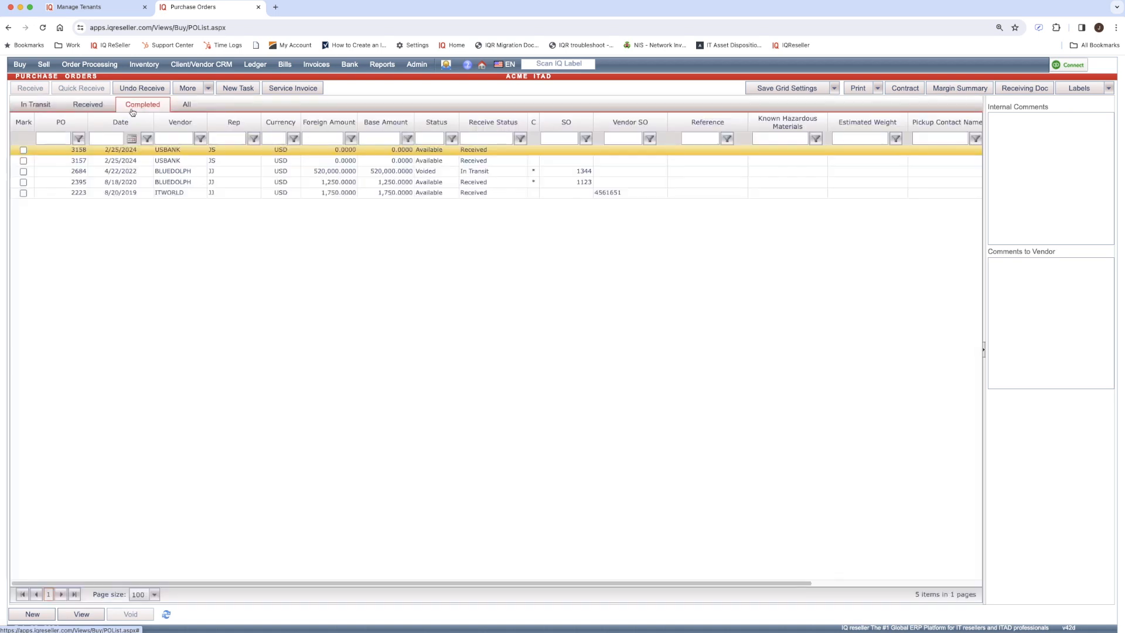
pyautogui.click(77, 105)
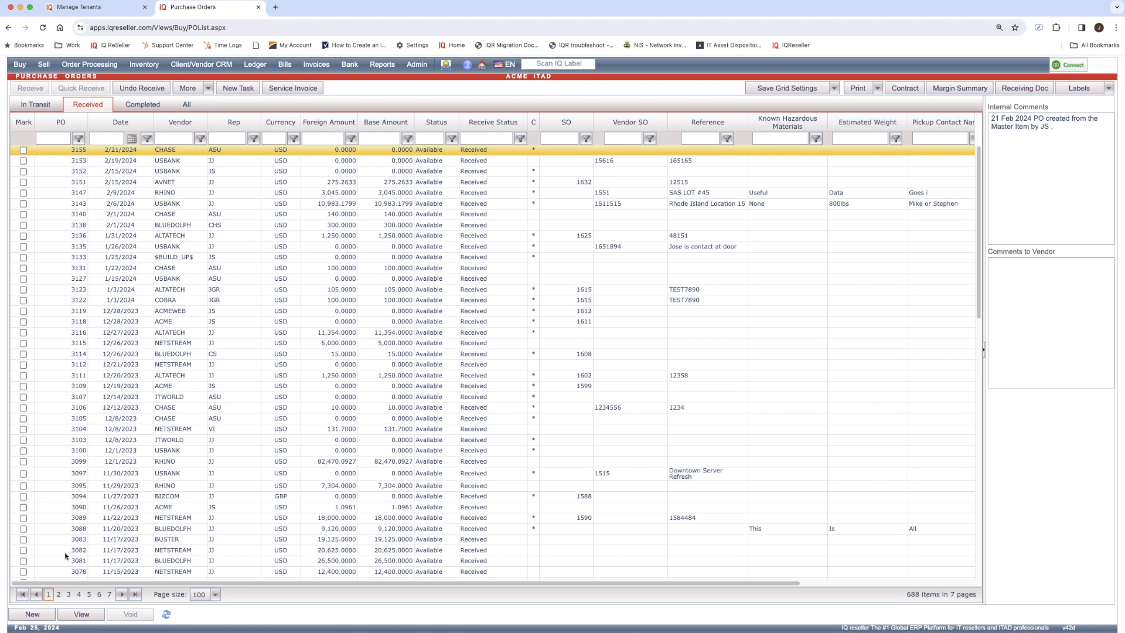
# Create a new purchase order for vendor USBANK and check the available erasure methods.
pyautogui.click(38, 612)
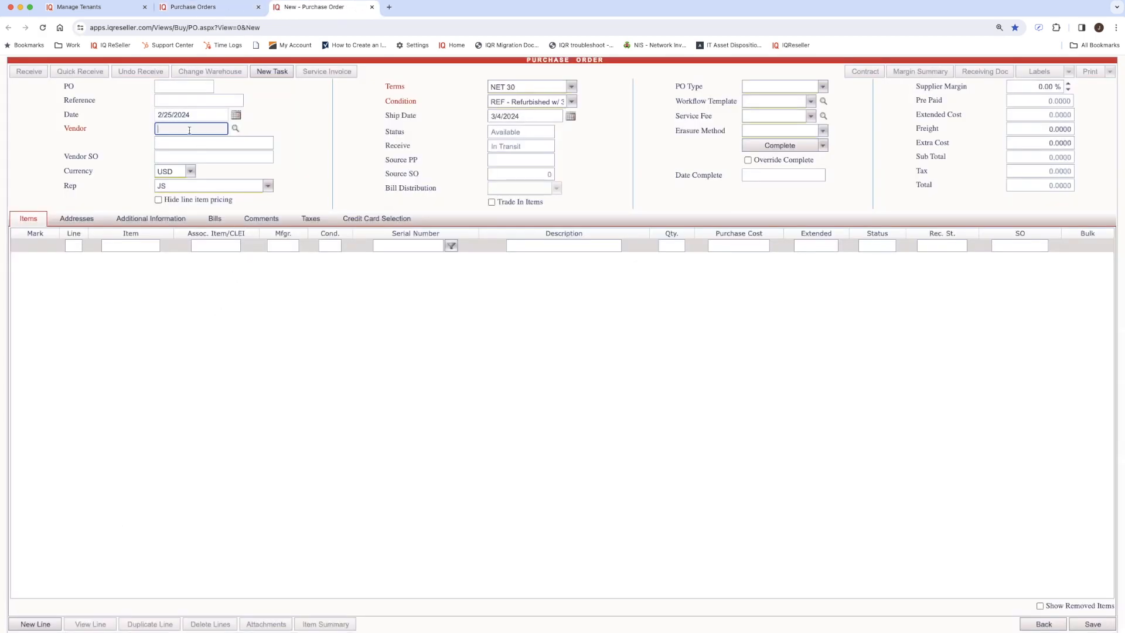
pyautogui.write('USBANK')
pyautogui.press('Tab')
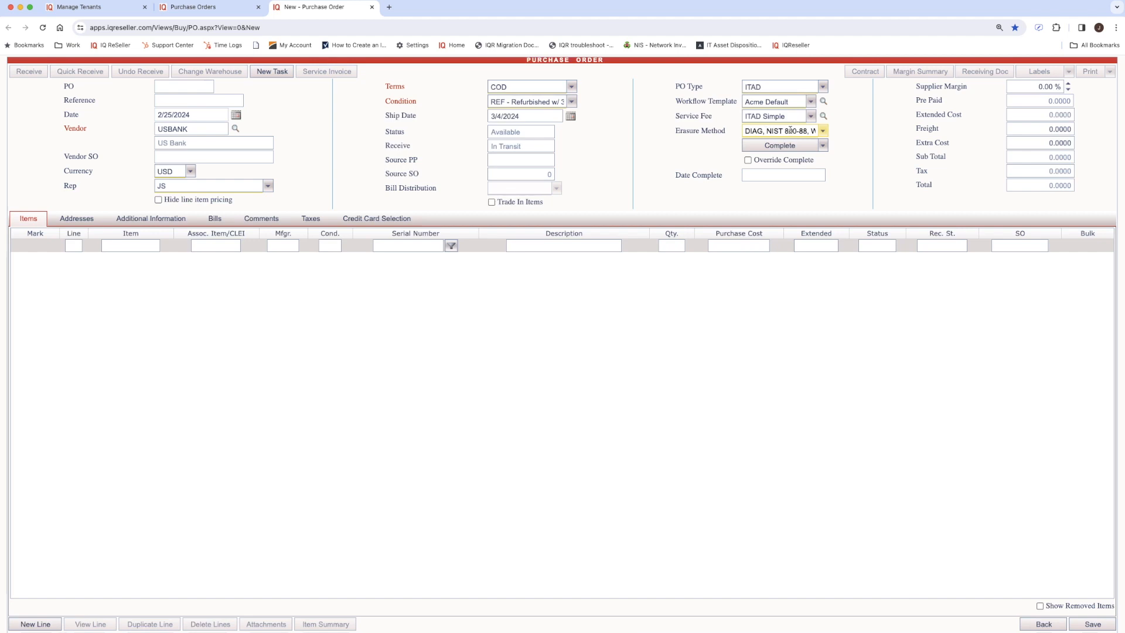
pyautogui.click(821, 132)
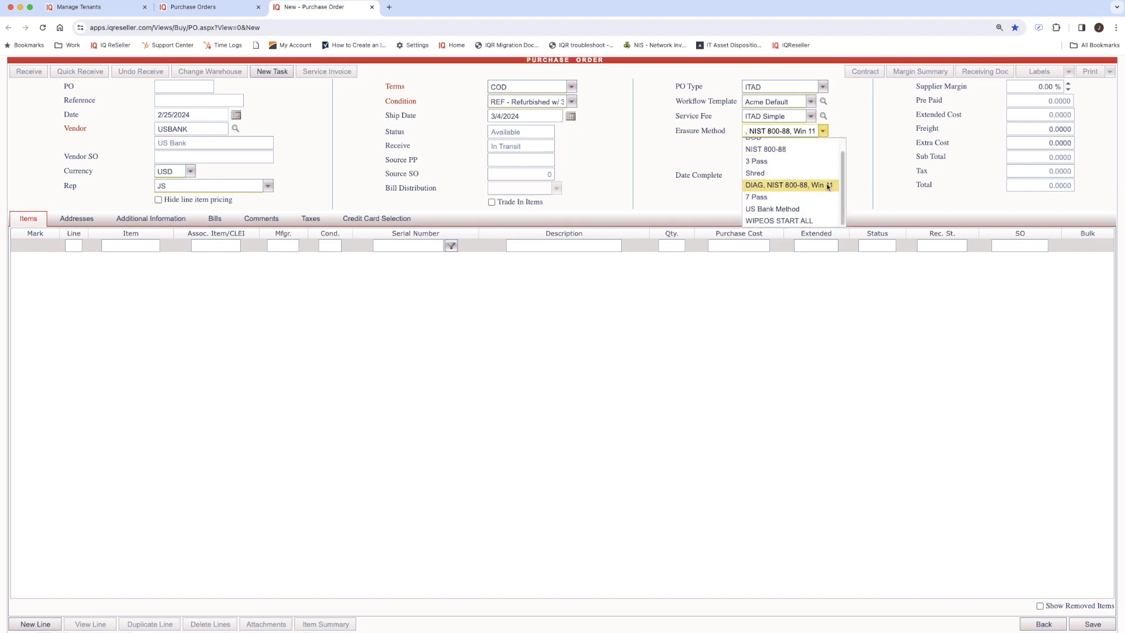
pyautogui.click(704, 161)
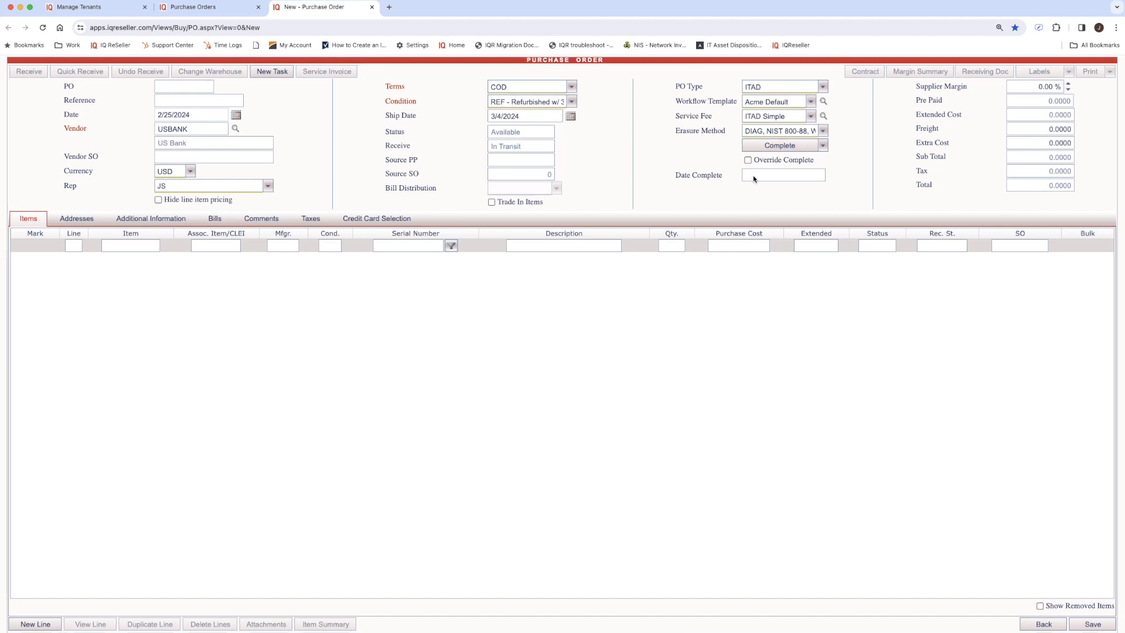
# Add a purchase order line for item TBD with location SORTING and save it.
pyautogui.click(34, 623)
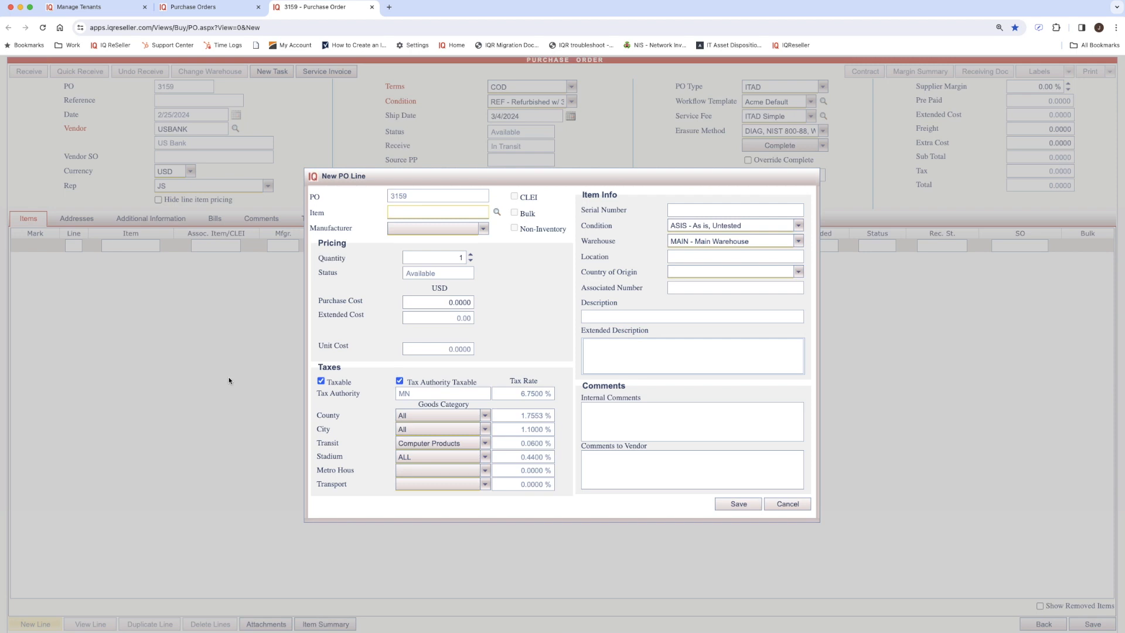
pyautogui.write('TBD')
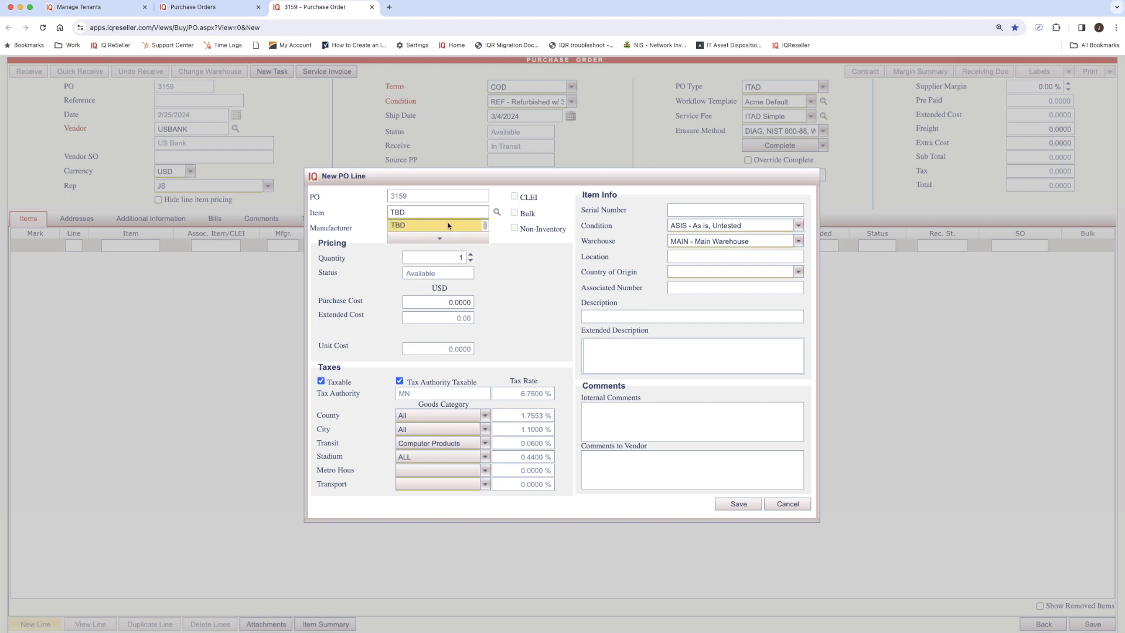
pyautogui.click(448, 225)
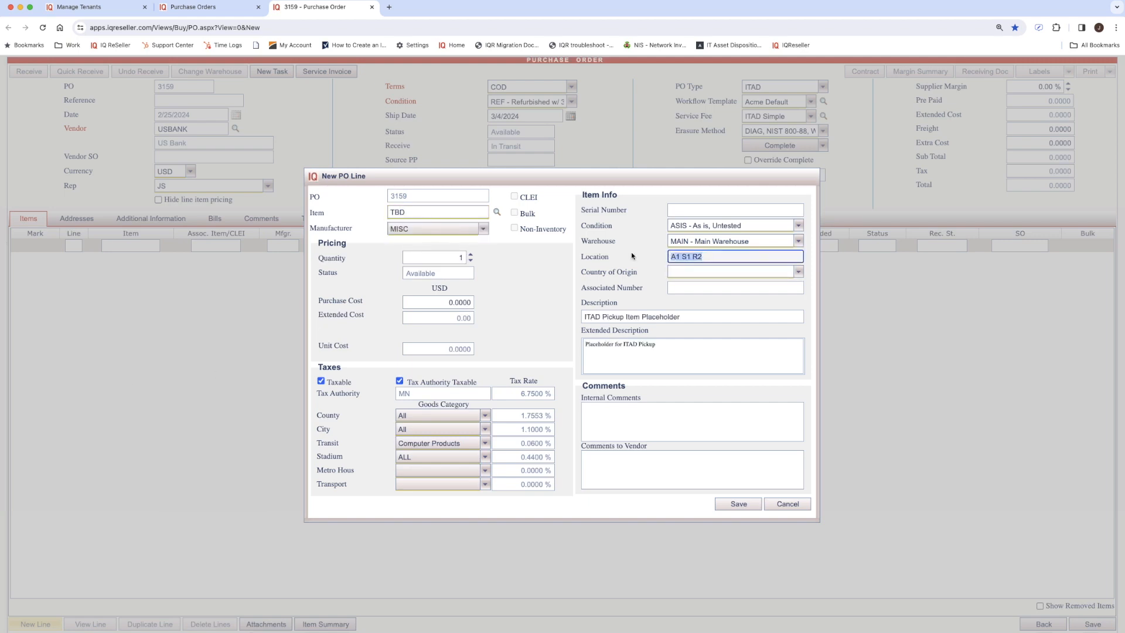
pyautogui.write('SORTING')
pyautogui.click(731, 504)
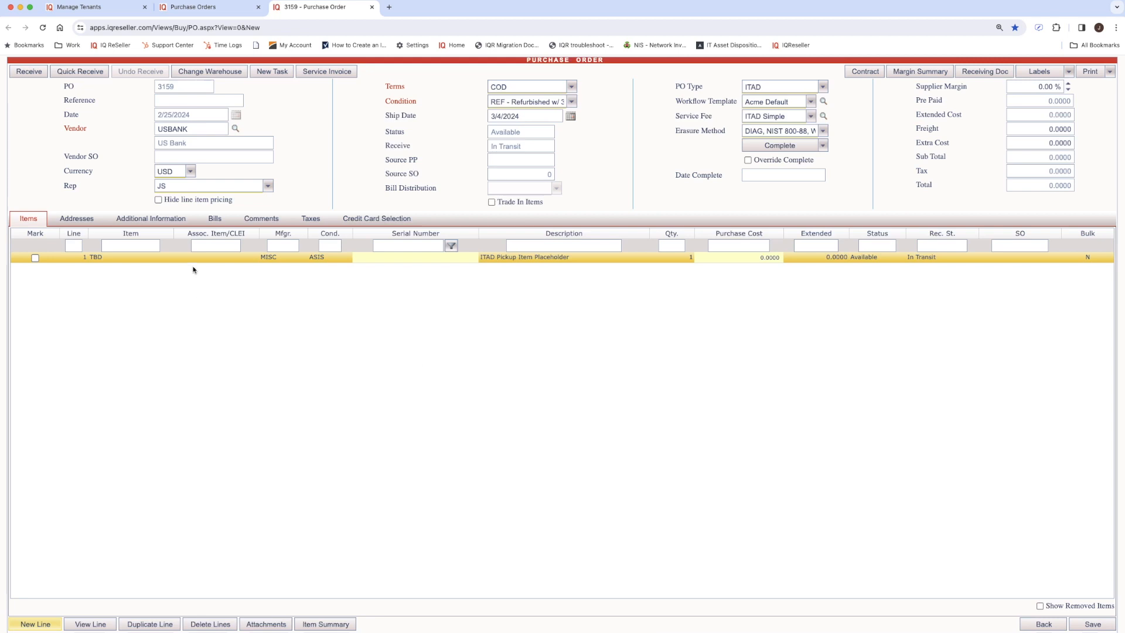
# Set the purchase order's Estimated Weight user defined field to 5 and return to the line items.
pyautogui.click(175, 224)
pyautogui.click(584, 273)
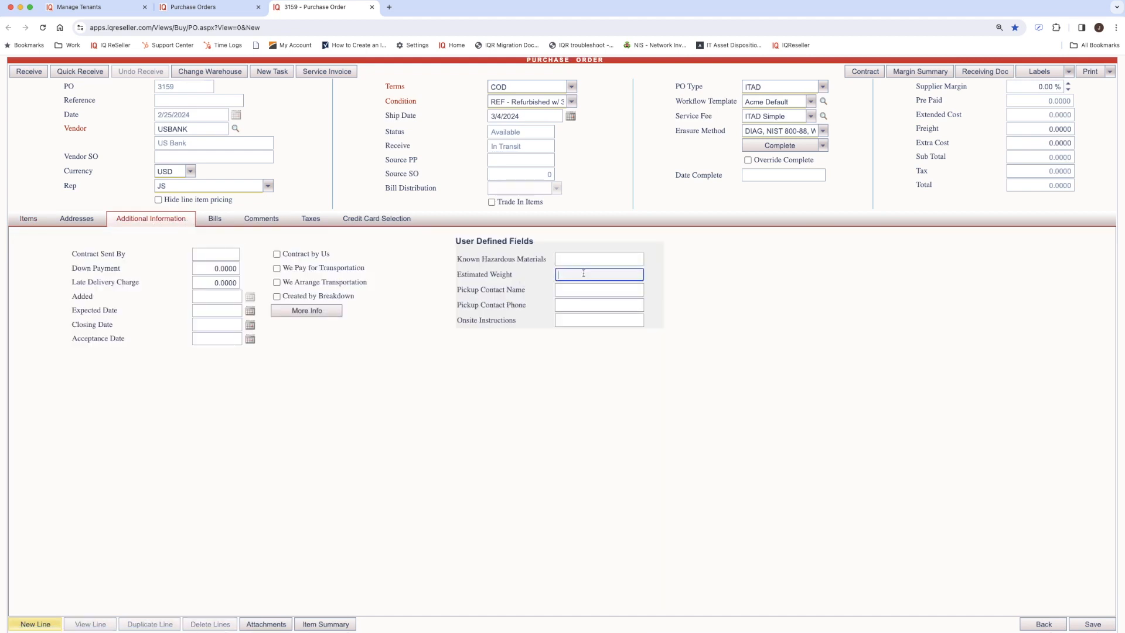
pyautogui.write('5')
pyautogui.click(590, 378)
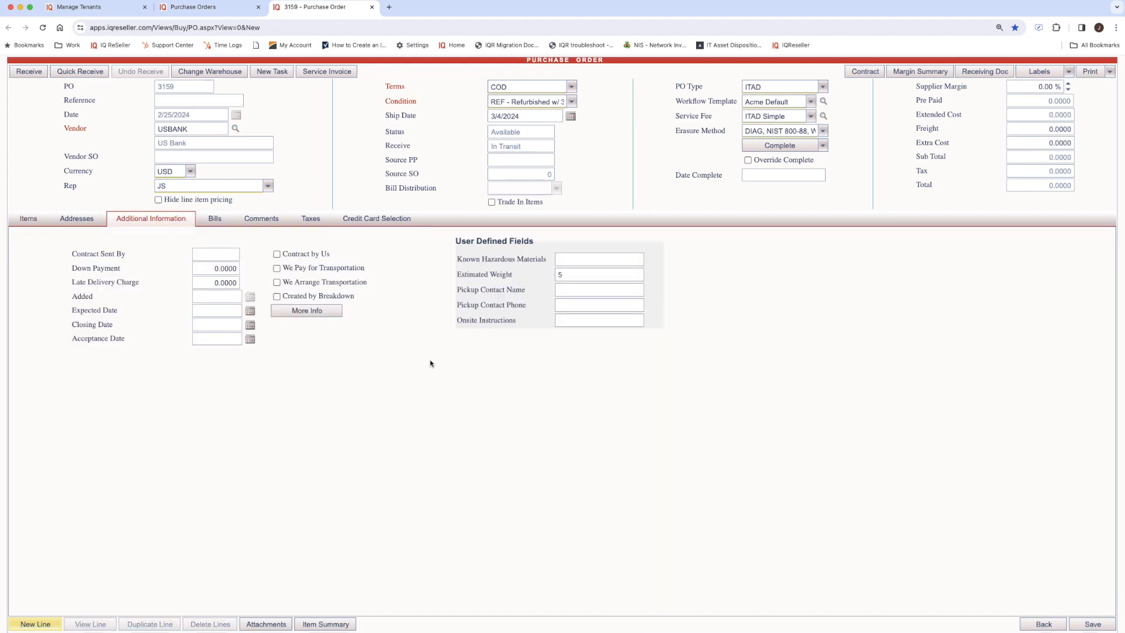
pyautogui.click(28, 219)
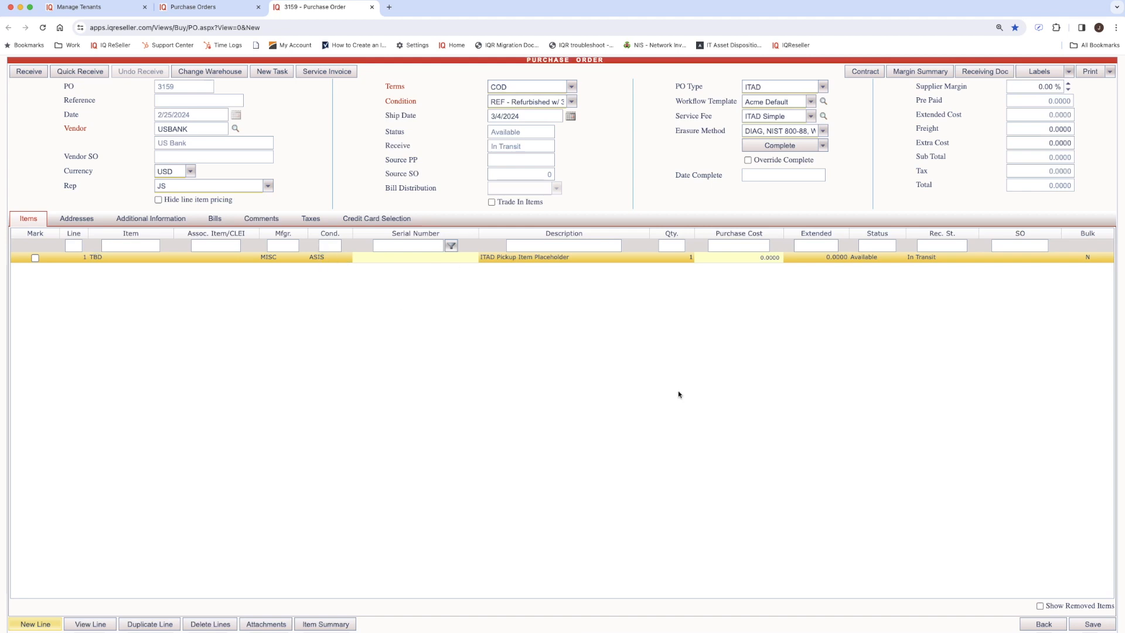
# Open receiving for the purchase order, set the TBD item's weight to 5 and mark it to receive.
pyautogui.click(21, 75)
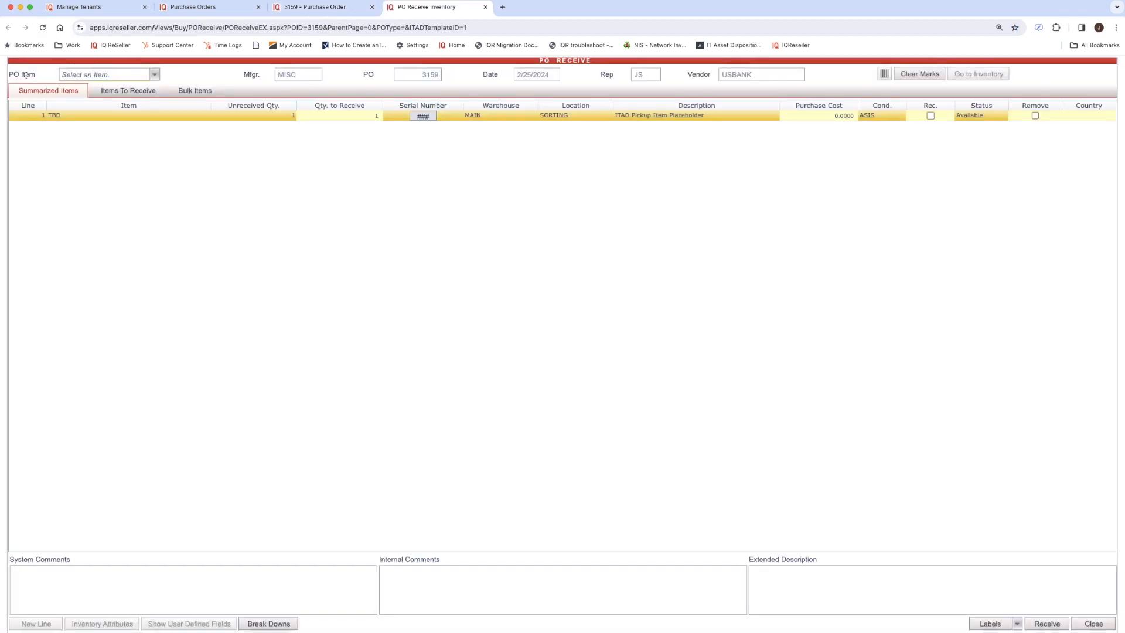
pyautogui.click(131, 93)
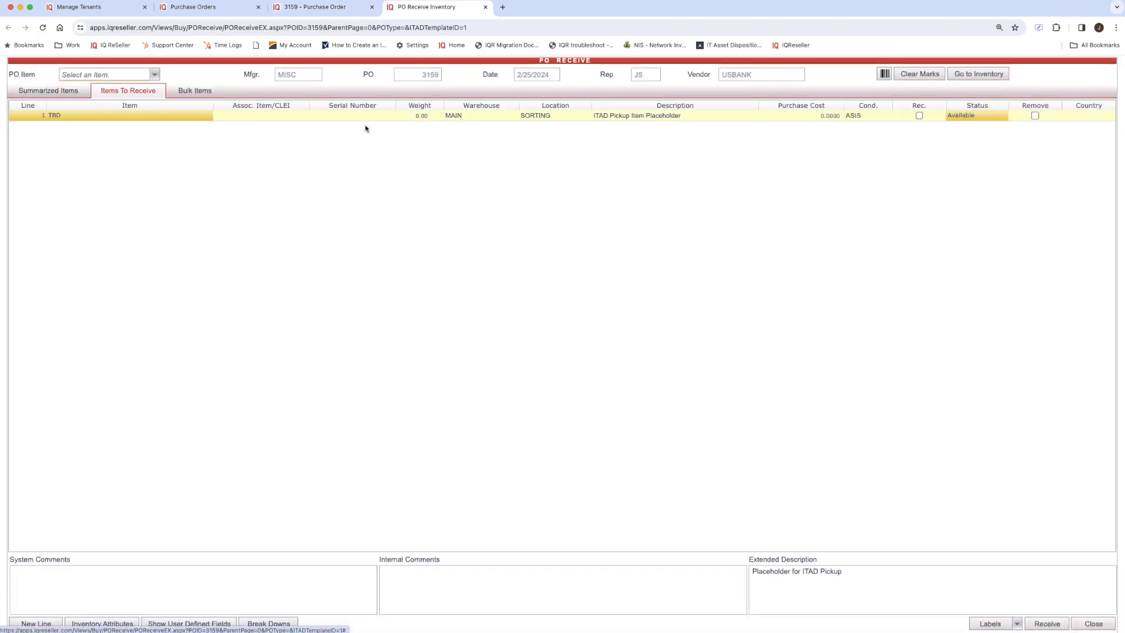
pyautogui.click(416, 116)
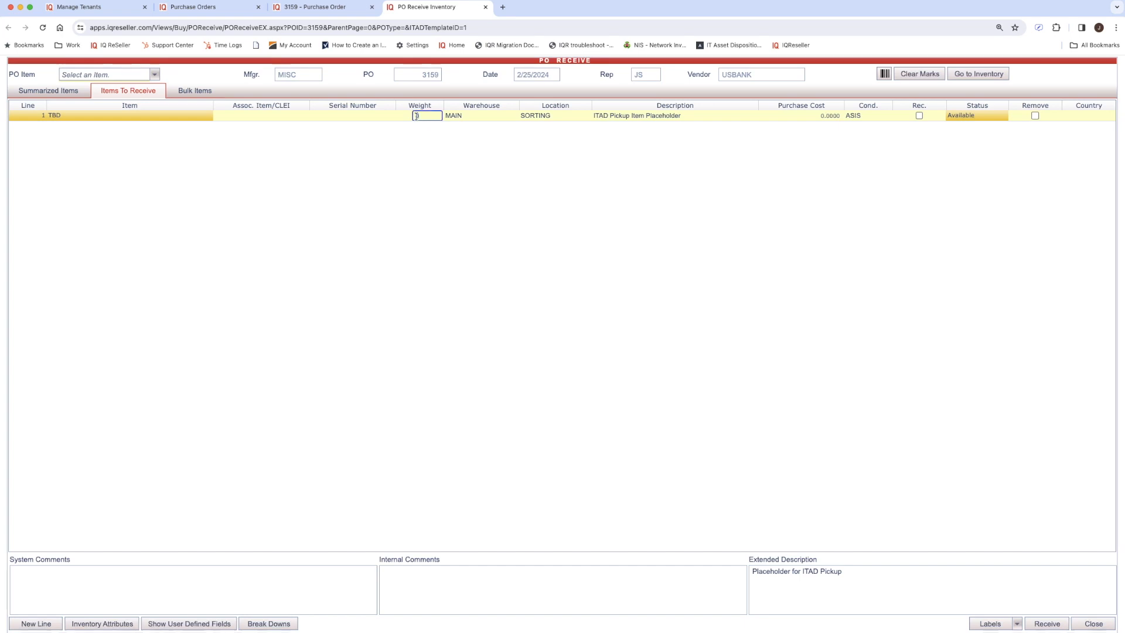
pyautogui.write('5')
pyautogui.click(495, 160)
pyautogui.click(918, 115)
# Preview the TBD item's inventory label, examine its attribute details, and close the preview.
pyautogui.click(991, 623)
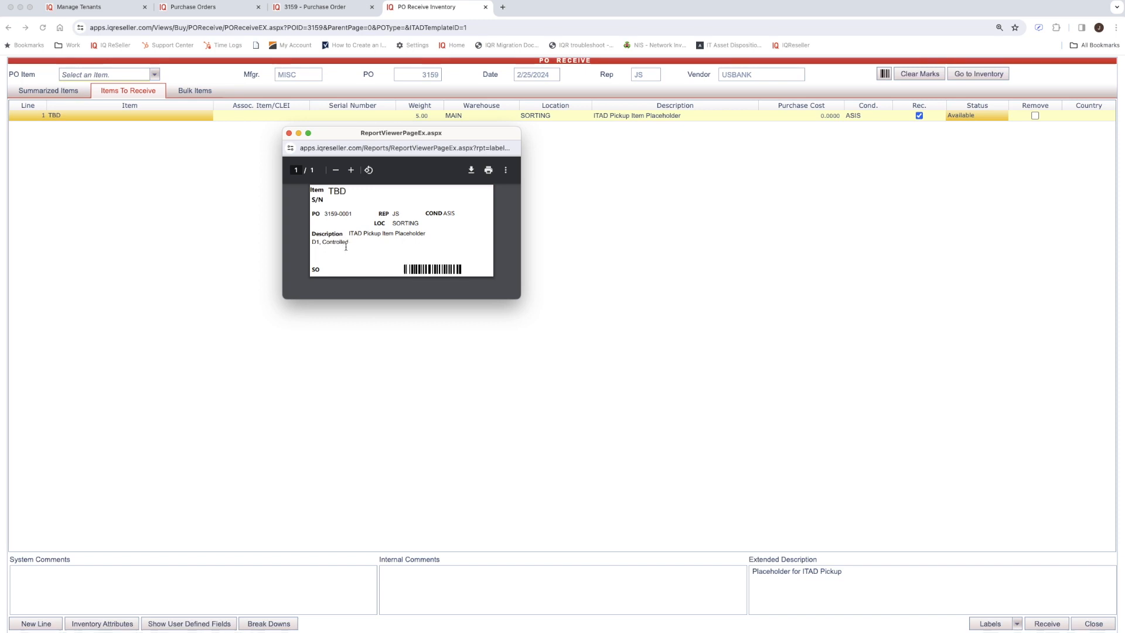
pyautogui.moveTo(349, 245); pyautogui.dragTo(307, 213)
pyautogui.click(289, 133)
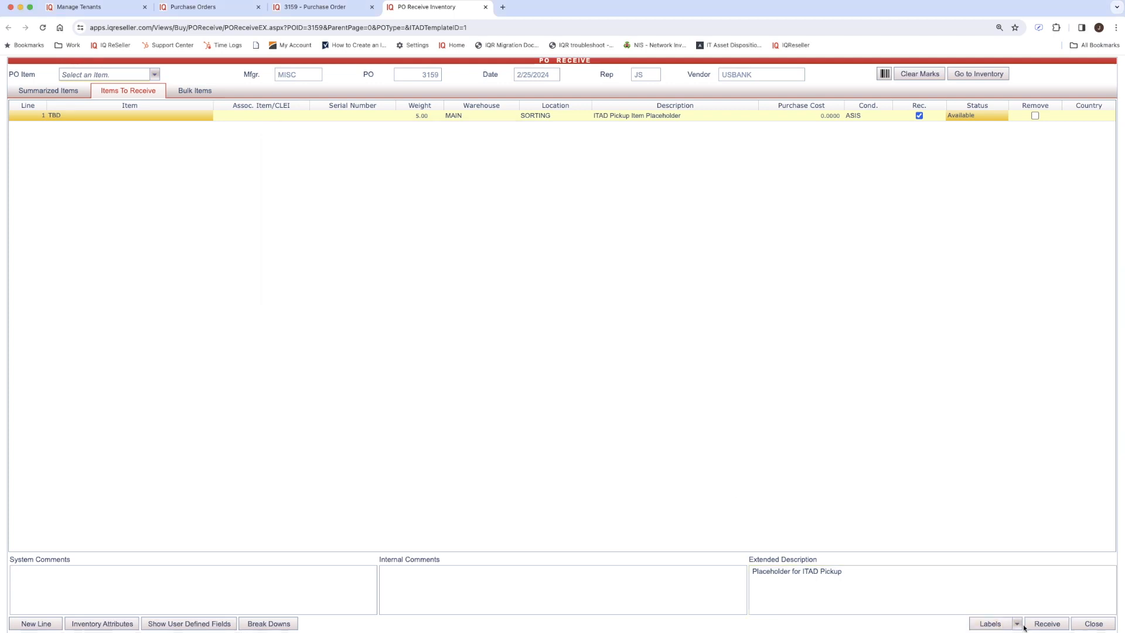
# Look through the available label sizes and the Show Vendor option in the label setup, leaving without saving.
pyautogui.click(1004, 624)
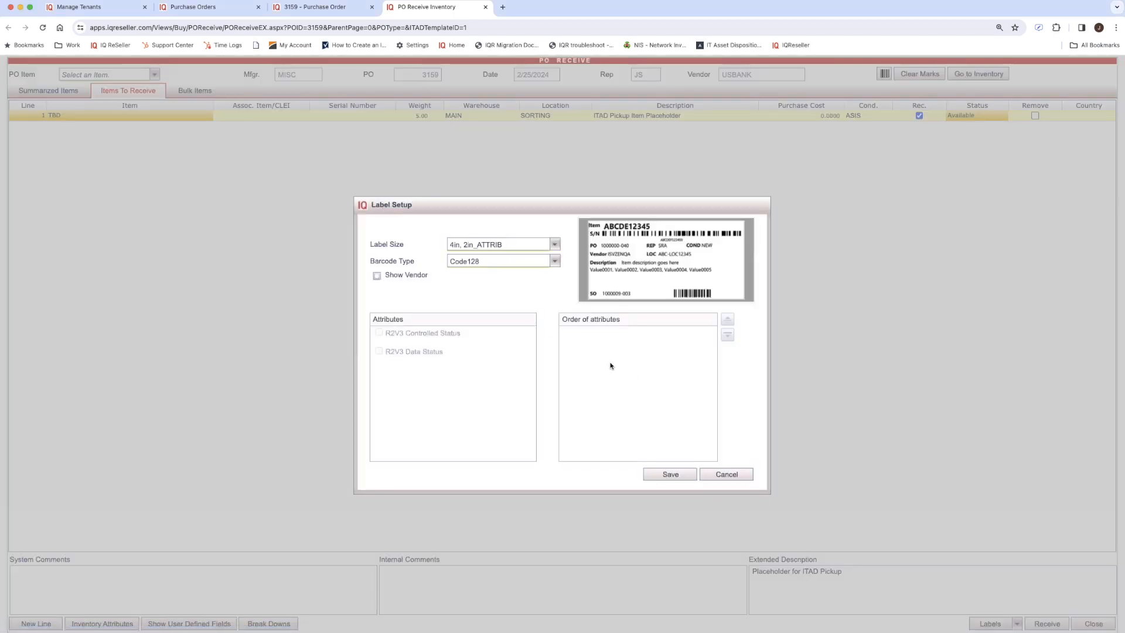
pyautogui.click(555, 244)
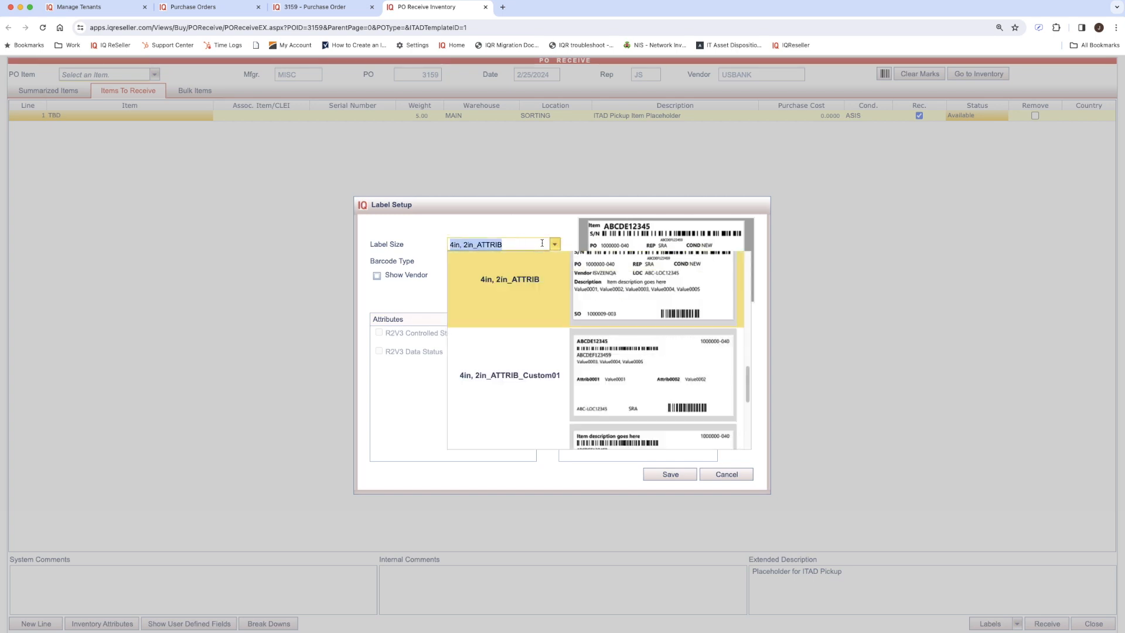
pyautogui.scroll(10, 552, 359)
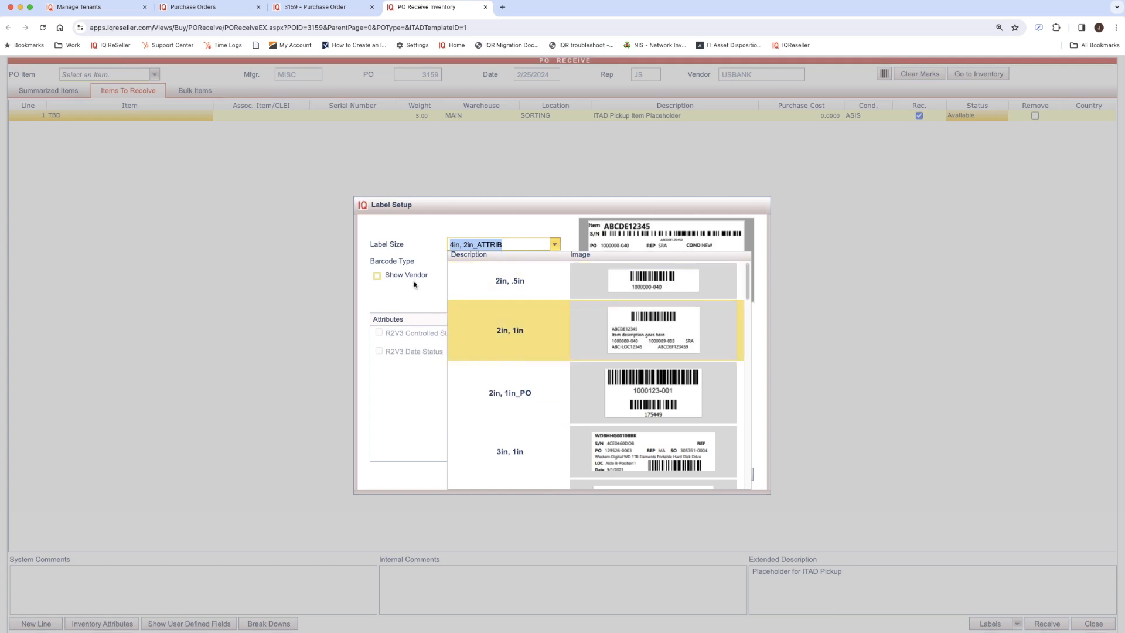
pyautogui.click(377, 276)
pyautogui.click(727, 474)
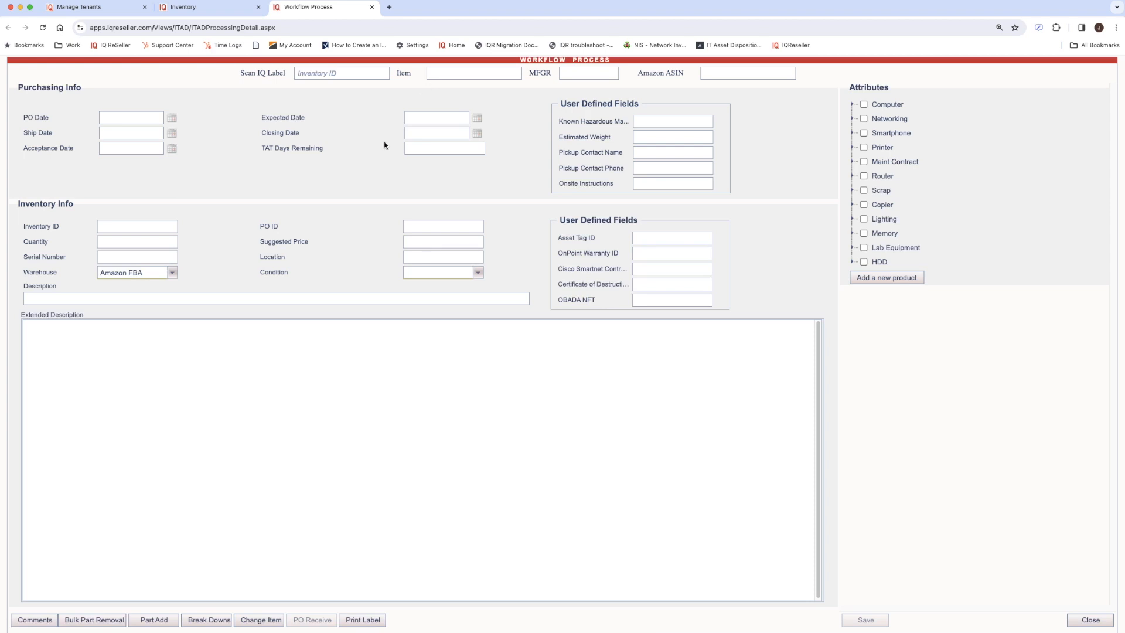
# Load inventory ID 78904 into the Workflow Process form.
pyautogui.click(315, 76)
pyautogui.click(315, 76)
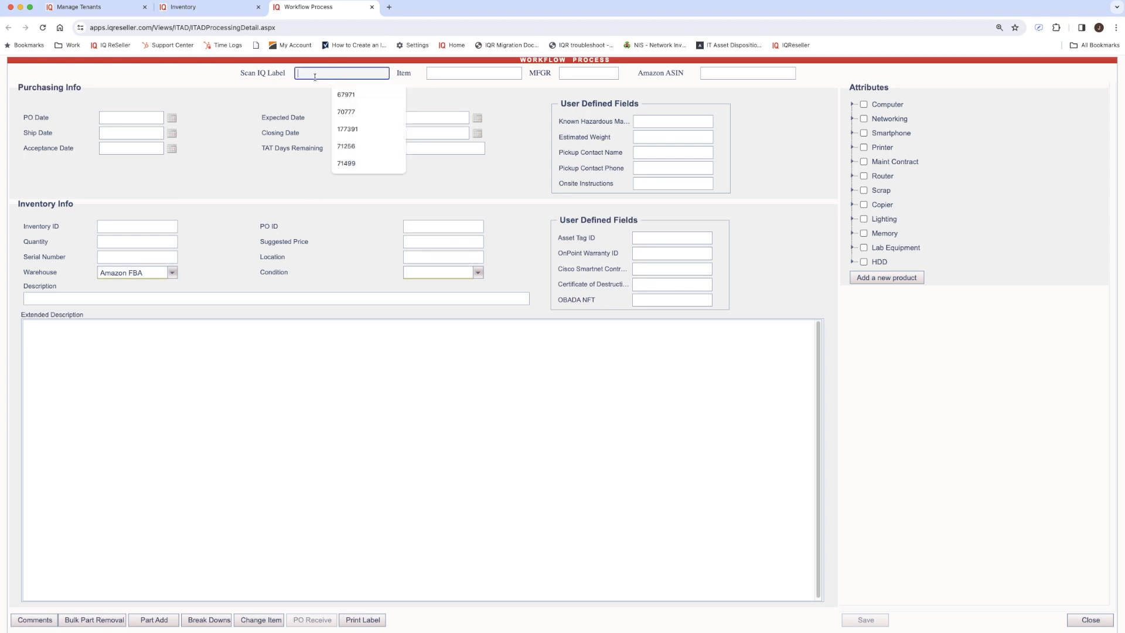
pyautogui.write('78904')
pyautogui.press('Return')
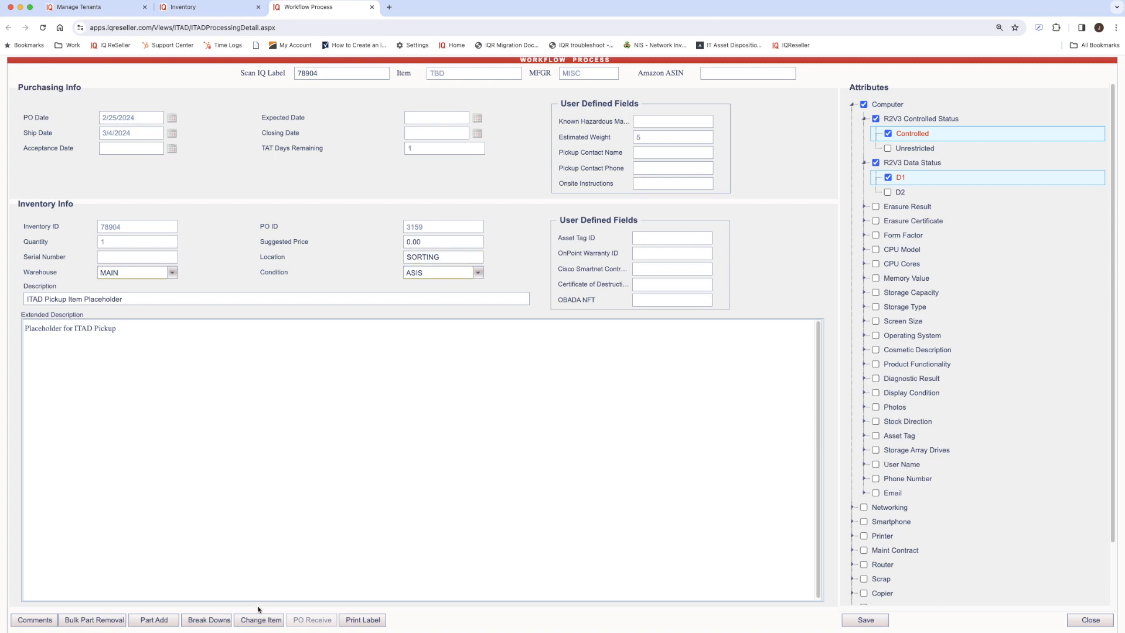
# Change the TBD placeholder item to ELITEDESK 800 G1 SFF and save the change.
pyautogui.click(271, 622)
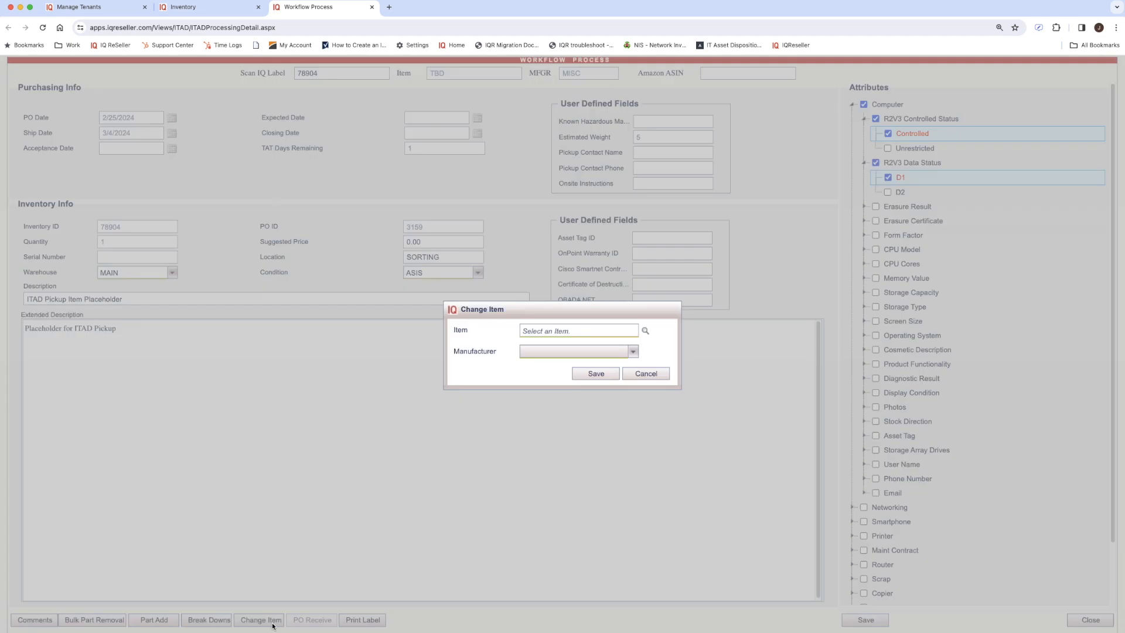
pyautogui.click(613, 330)
pyautogui.write('el')
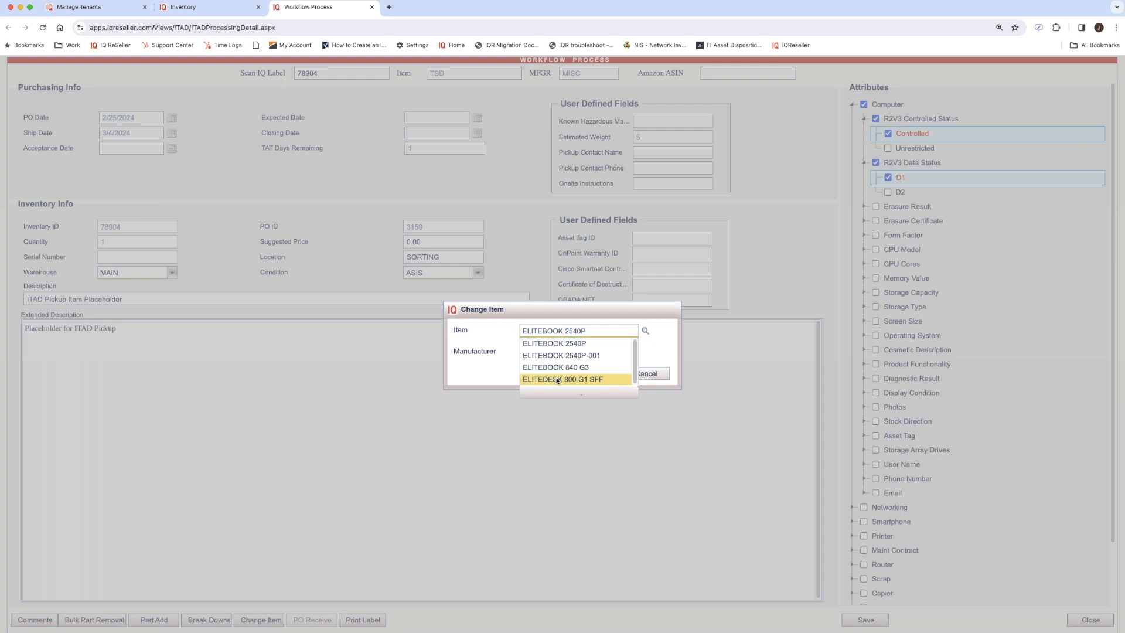
pyautogui.click(558, 379)
pyautogui.click(586, 373)
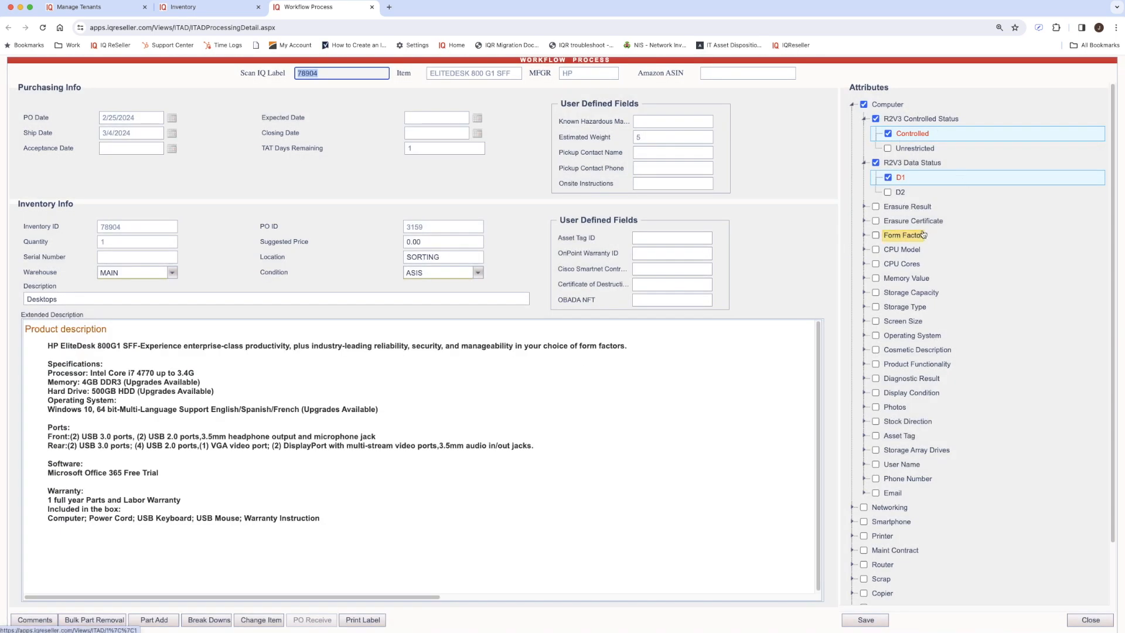
# Set the computer's Diagnostic Result attribute to Passed and its CPU Model to Intel Core i7-5600U.
pyautogui.click(863, 378)
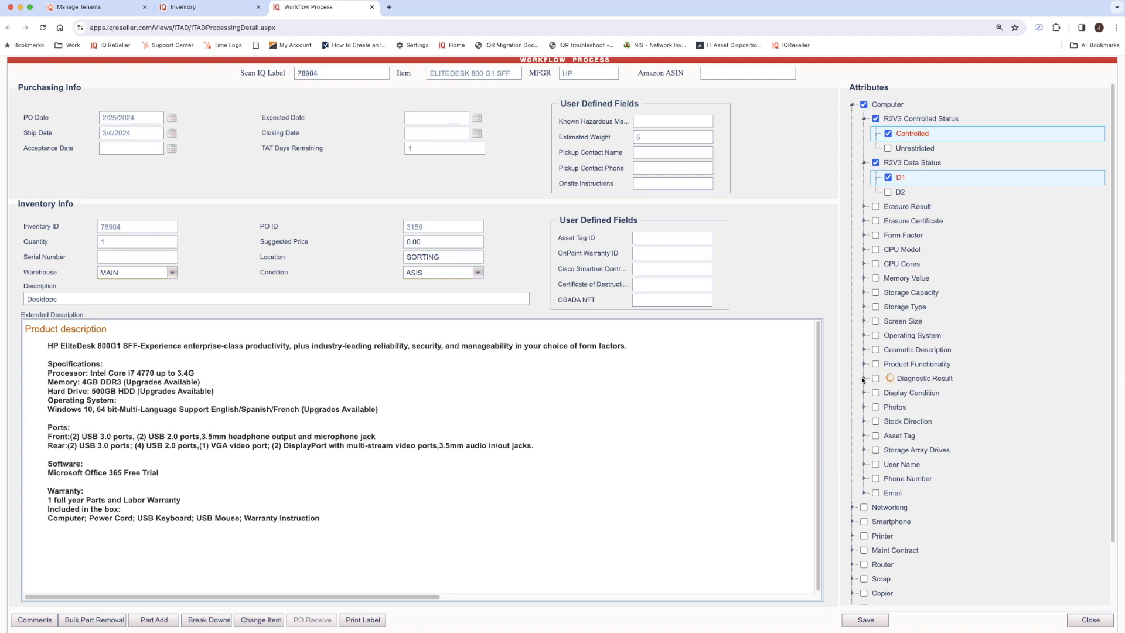
pyautogui.click(887, 393)
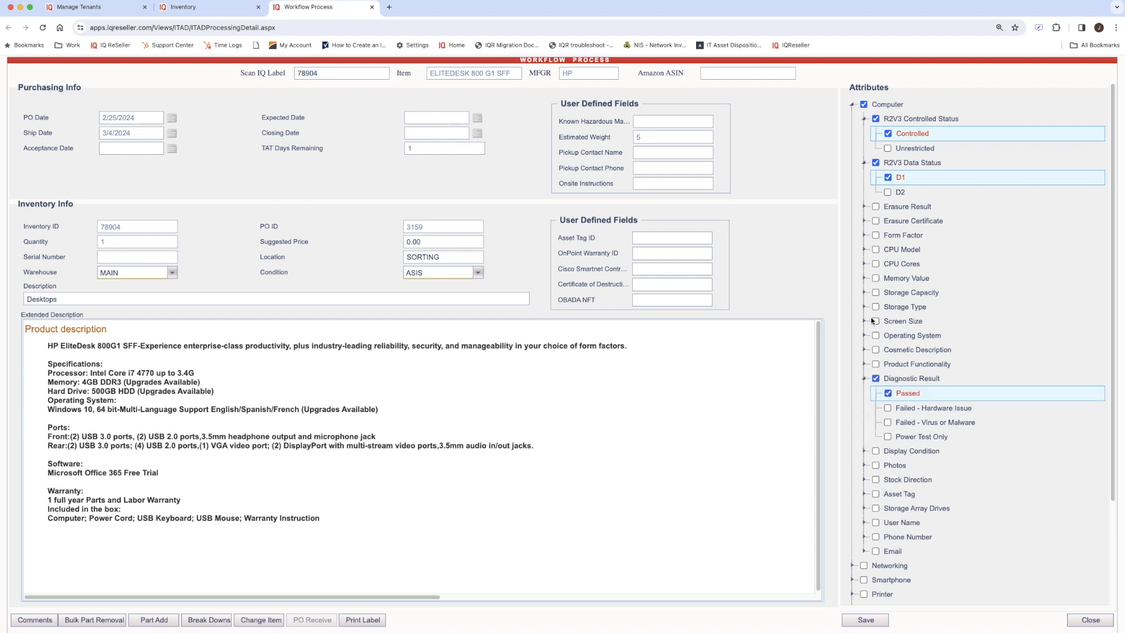
pyautogui.click(864, 250)
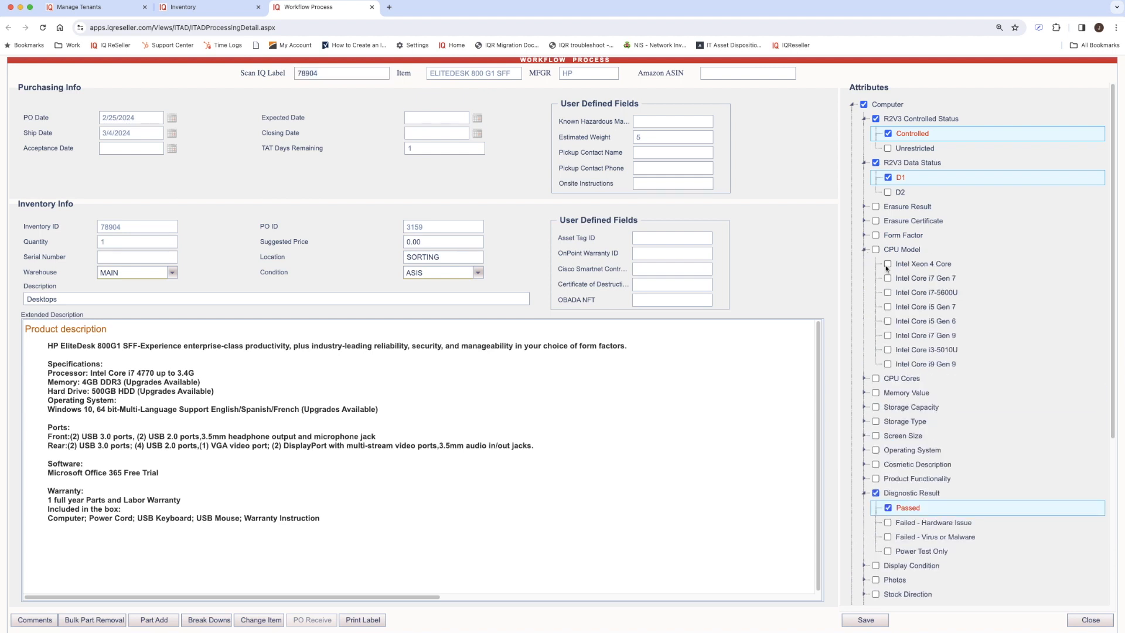
pyautogui.click(888, 293)
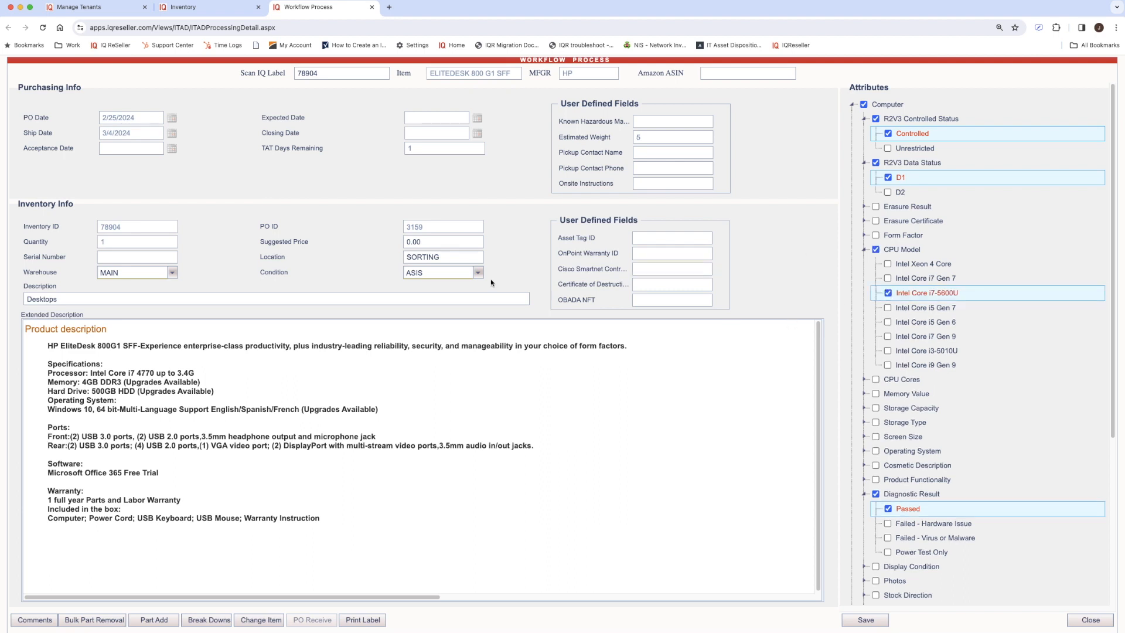
# Enter serial number 34575467, location AUDIT and asset tag ID 4574586 for the ELITEDESK 800 G1 SFF.
pyautogui.click(118, 252)
pyautogui.write('34575467')
pyautogui.moveTo(136, 257); pyautogui.dragTo(83, 257)
pyautogui.click(442, 256)
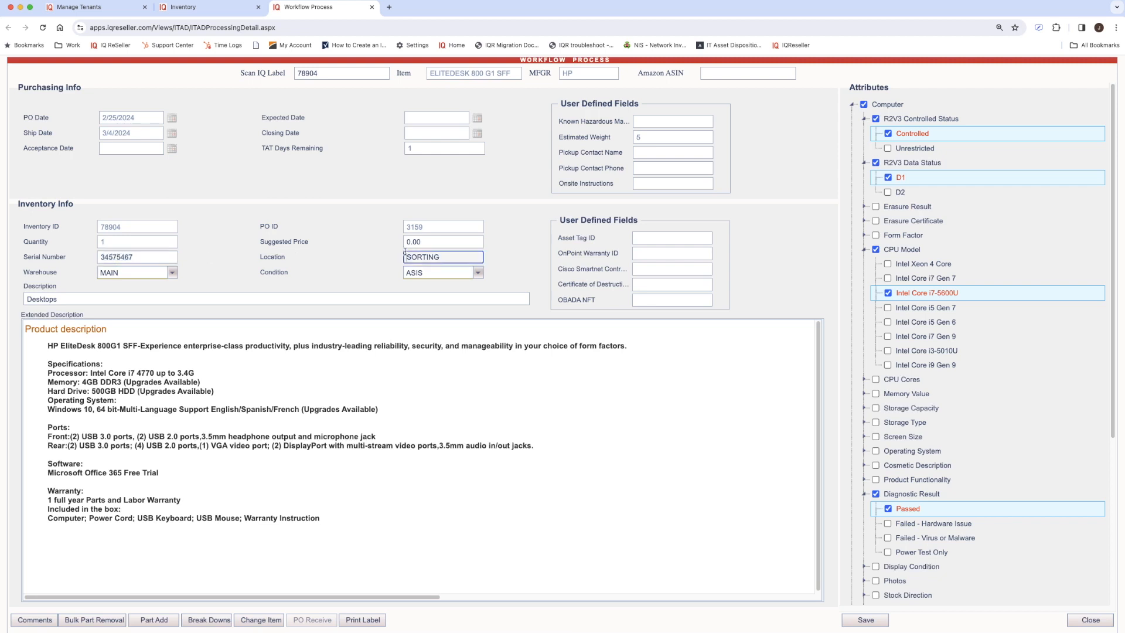
pyautogui.moveTo(441, 257); pyautogui.dragTo(356, 252)
pyautogui.write('AUDIT')
pyautogui.click(641, 235)
pyautogui.write('4574586')
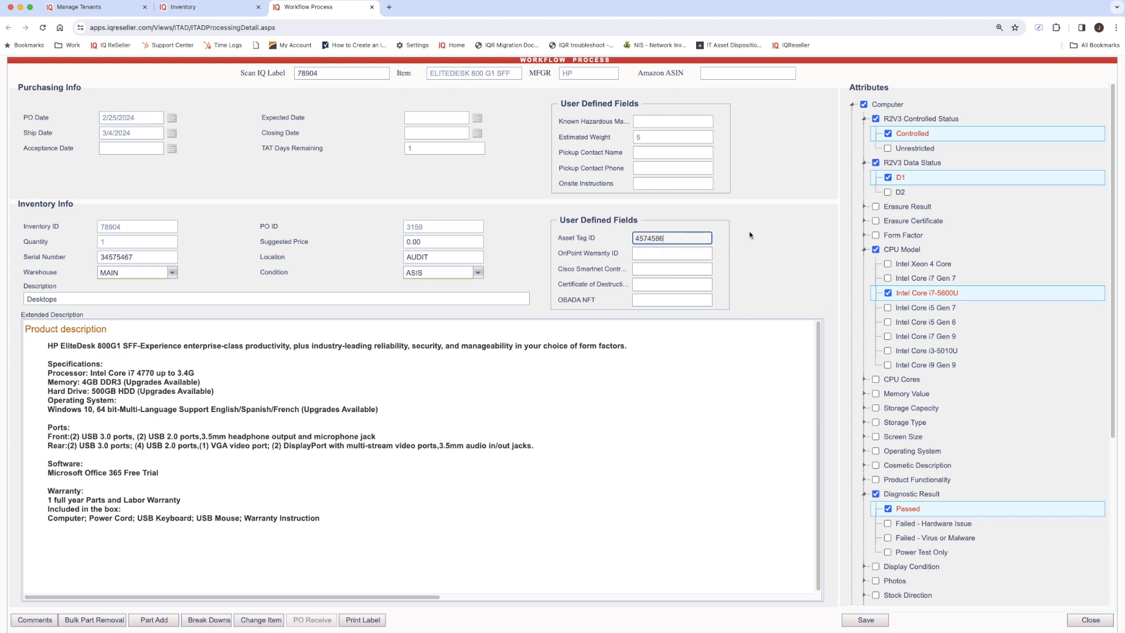
# Preview the ELITEDESK item's inventory label and save the inventory changes in the Workflow Process form.
pyautogui.click(363, 620)
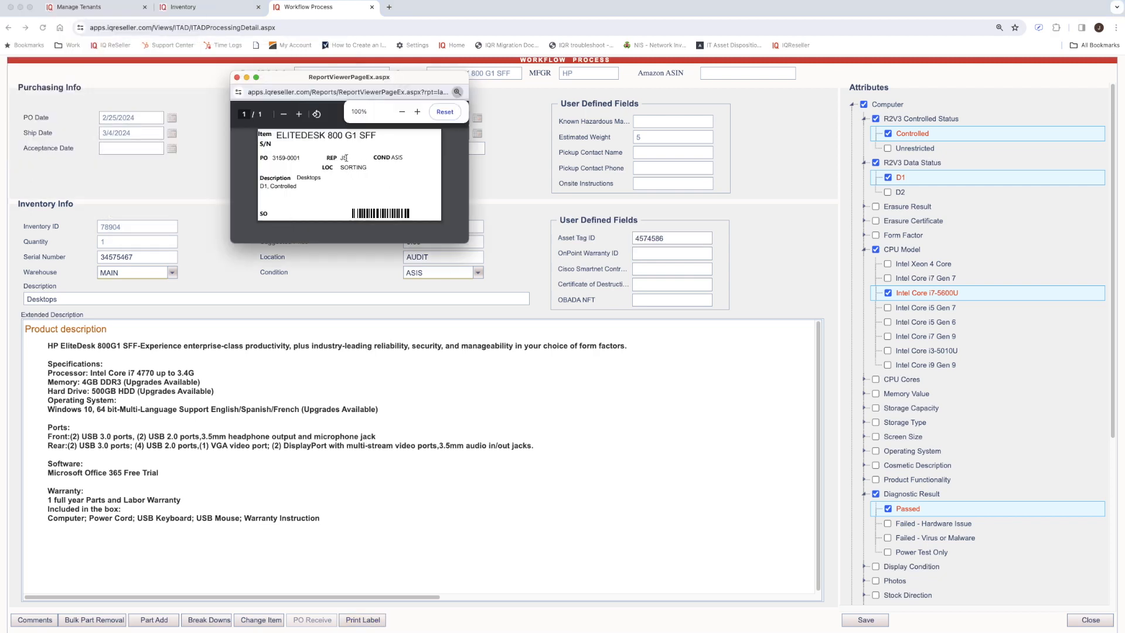
pyautogui.click(237, 77)
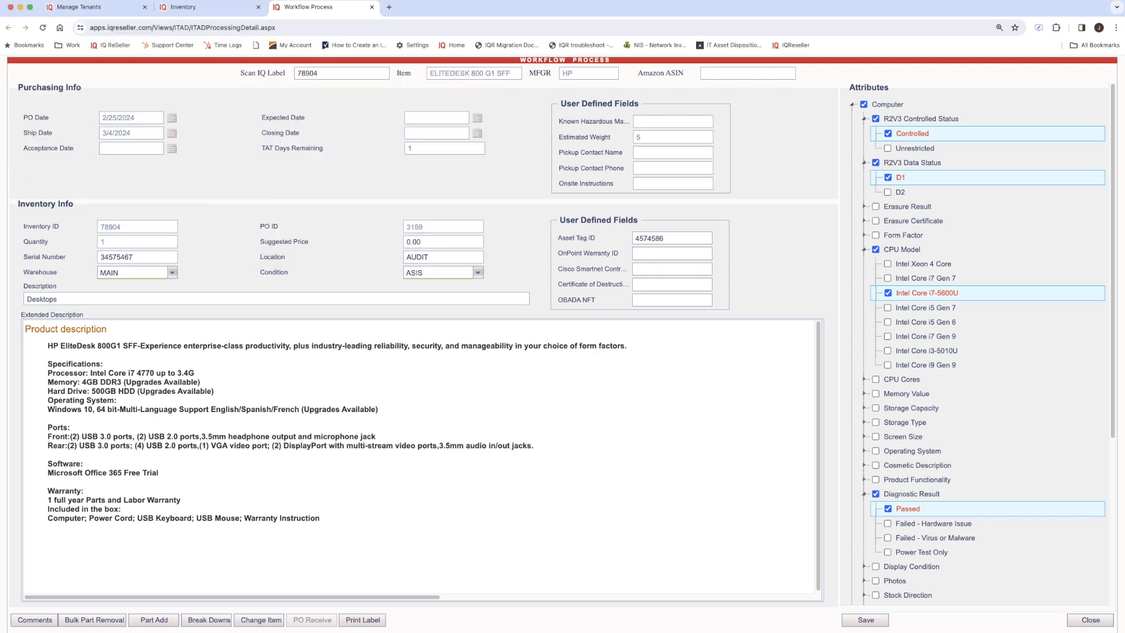
pyautogui.click(856, 620)
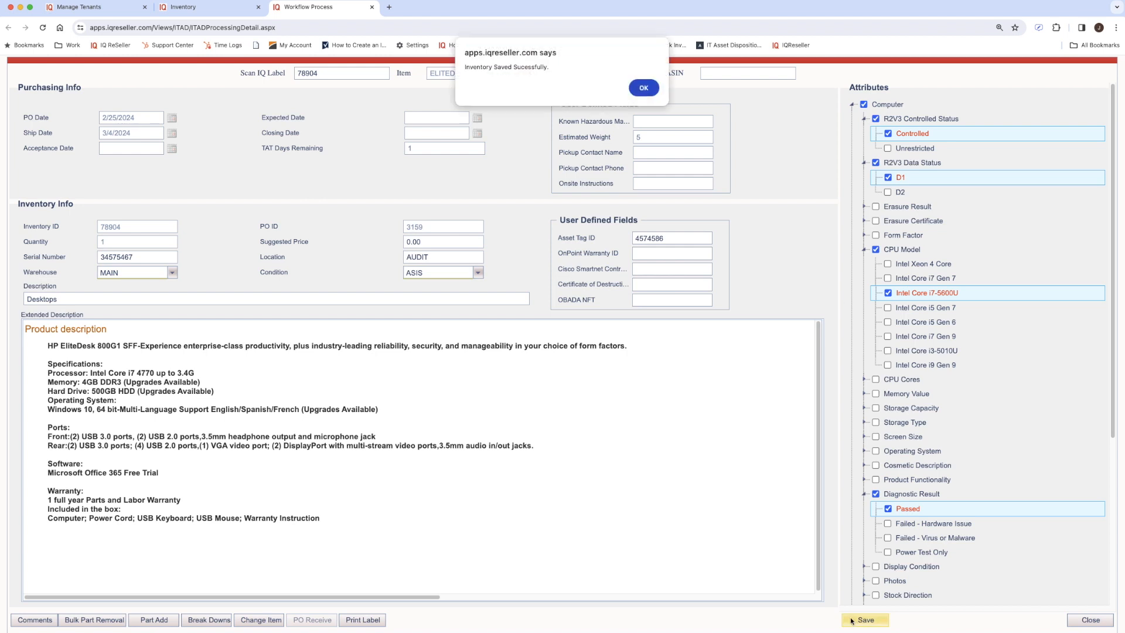
pyautogui.click(642, 88)
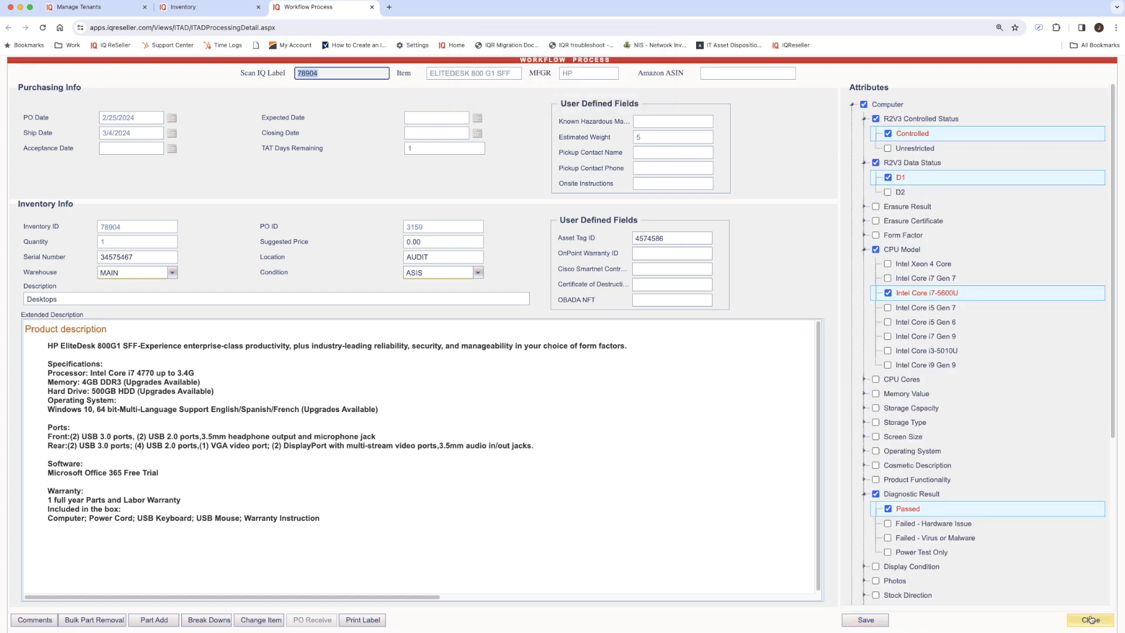
# Leave the Workflow Process form and review the recorded action history of the ELITEDESK 800 G1 SFF inventory record.
pyautogui.click(1091, 620)
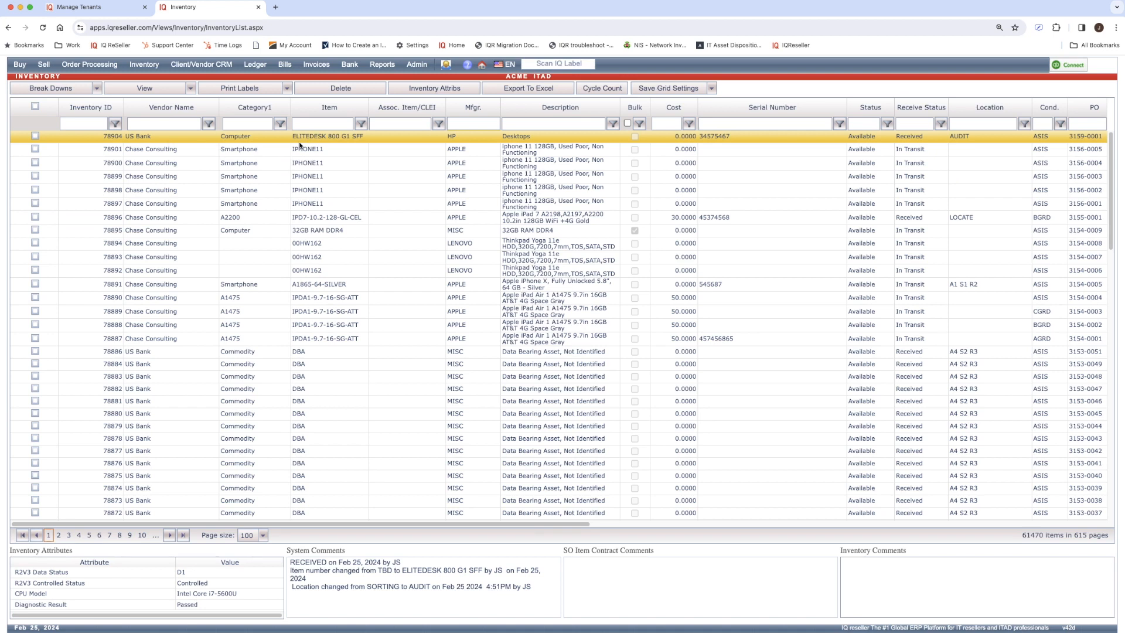
pyautogui.doubleClick(430, 136)
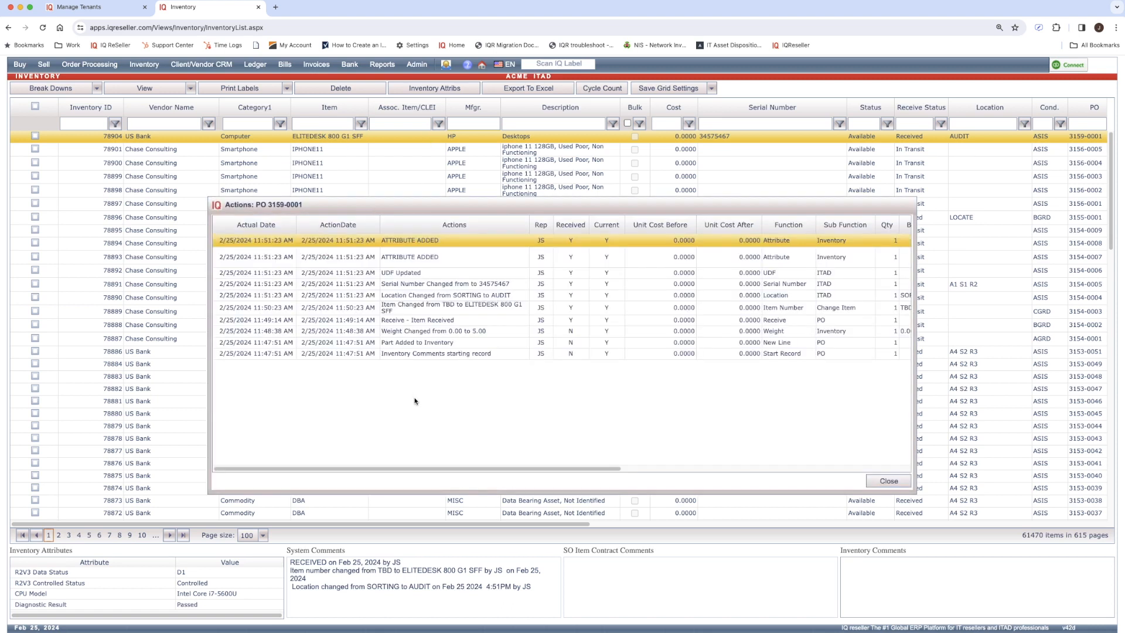
pyautogui.click(901, 483)
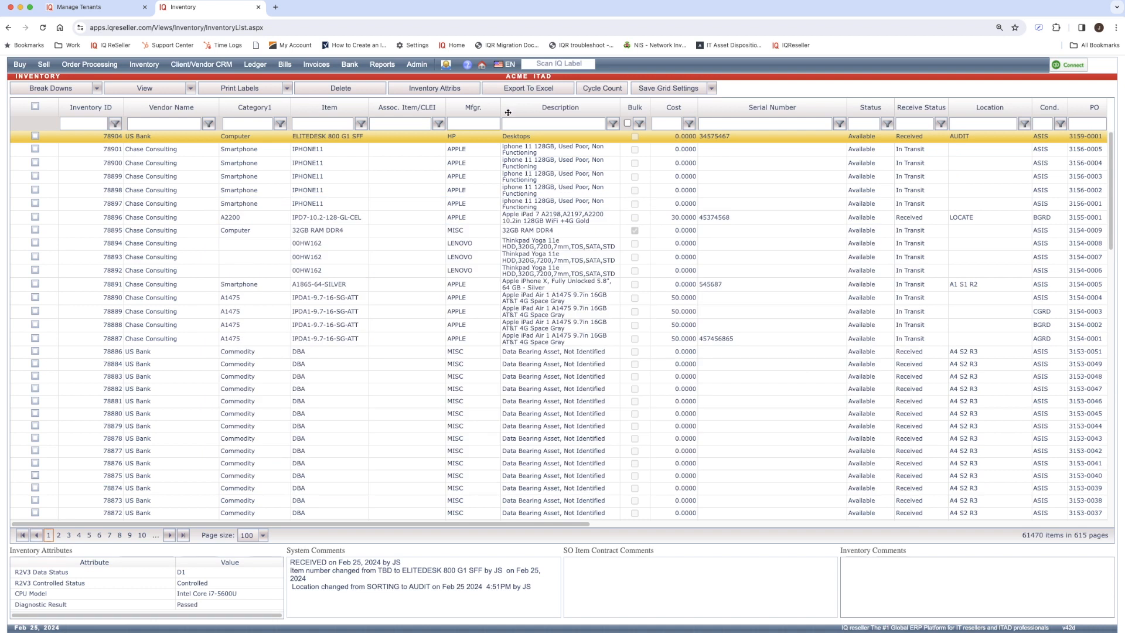
# Start a new sales order for client ACME.
pyautogui.moveTo(44, 64)
pyautogui.click(84, 125)
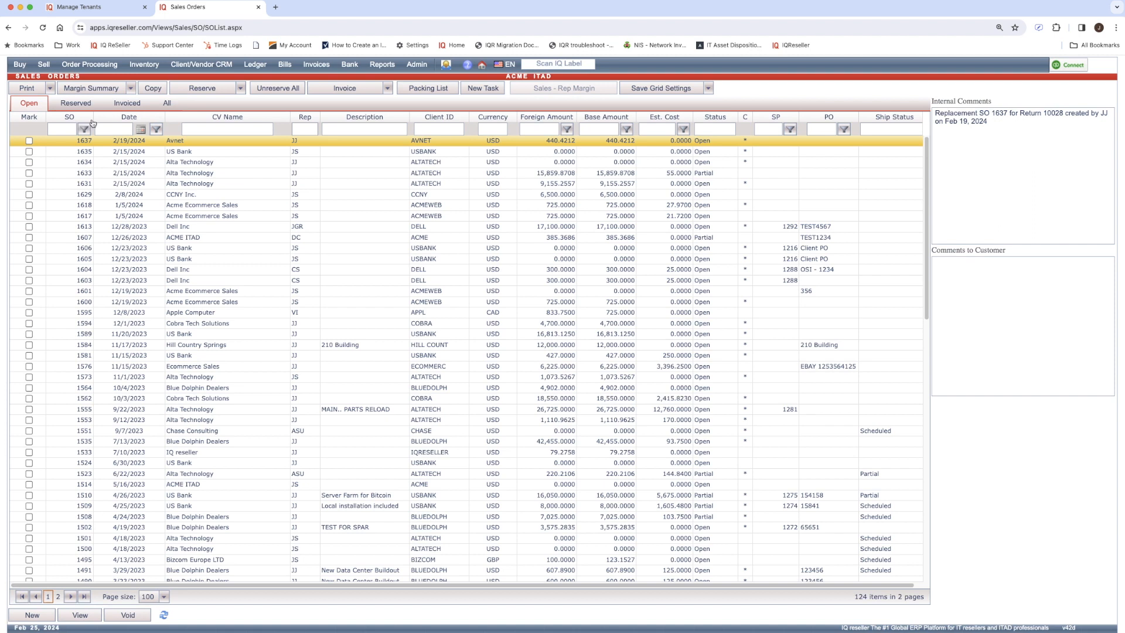
pyautogui.click(32, 616)
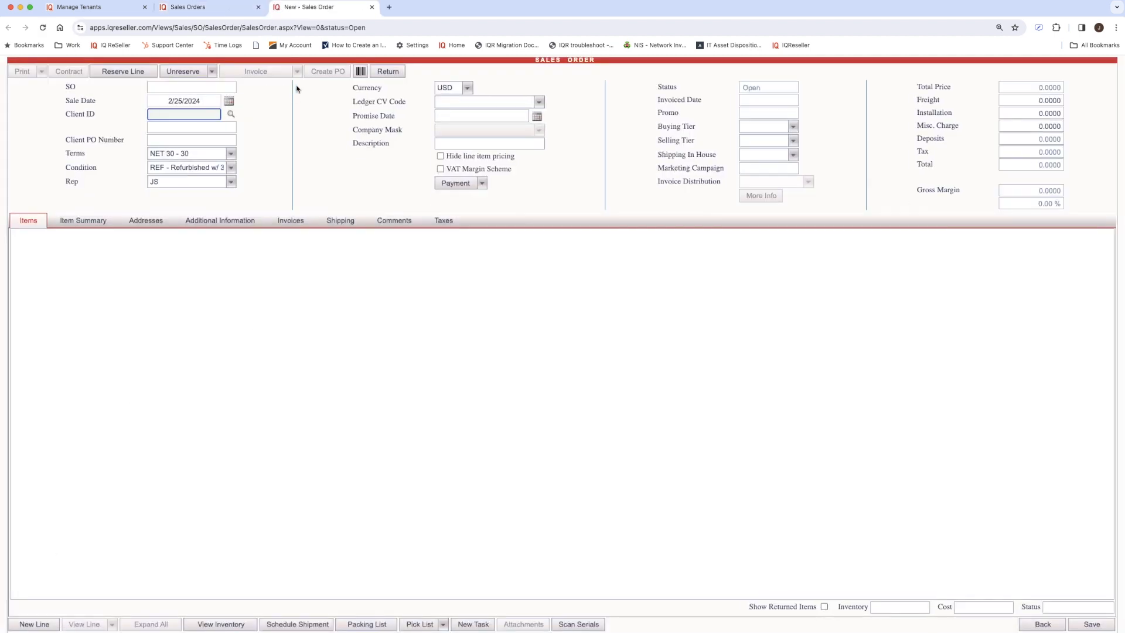
pyautogui.write('acme')
pyautogui.click(188, 255)
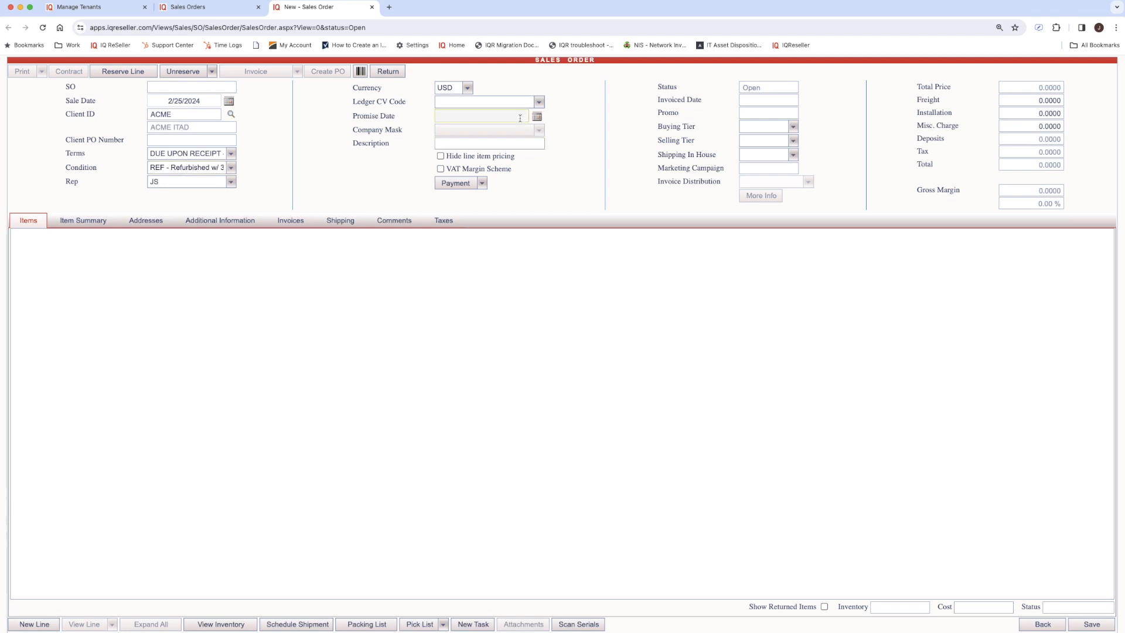
# Add a line for one ELITEDESK 800 G1 SFF to the sales order and save the line.
pyautogui.click(45, 627)
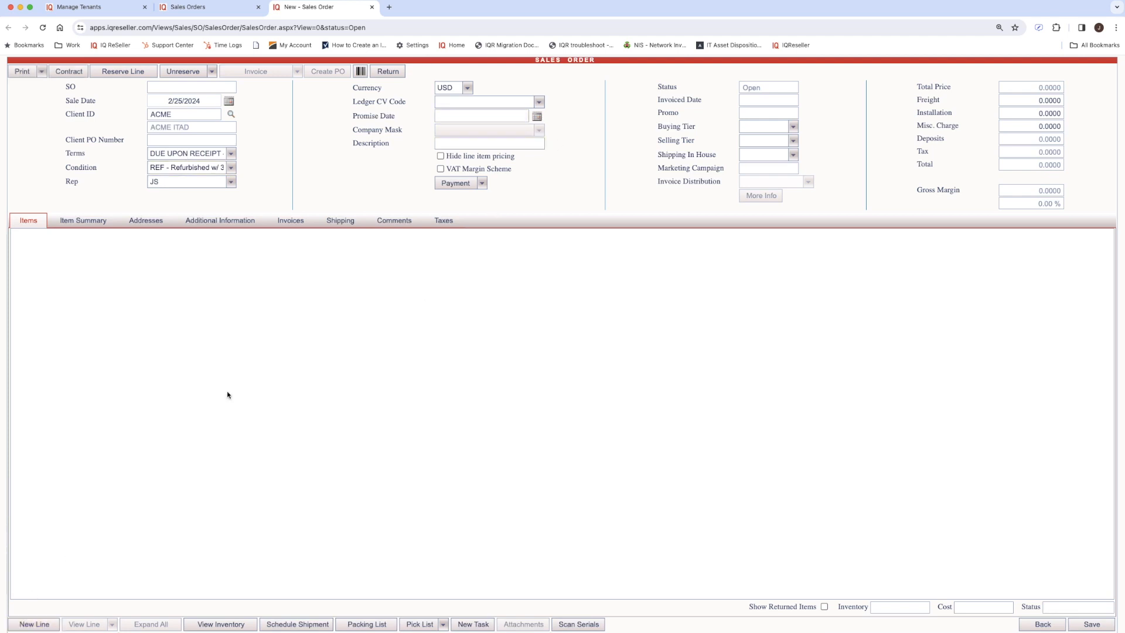
pyautogui.write('el')
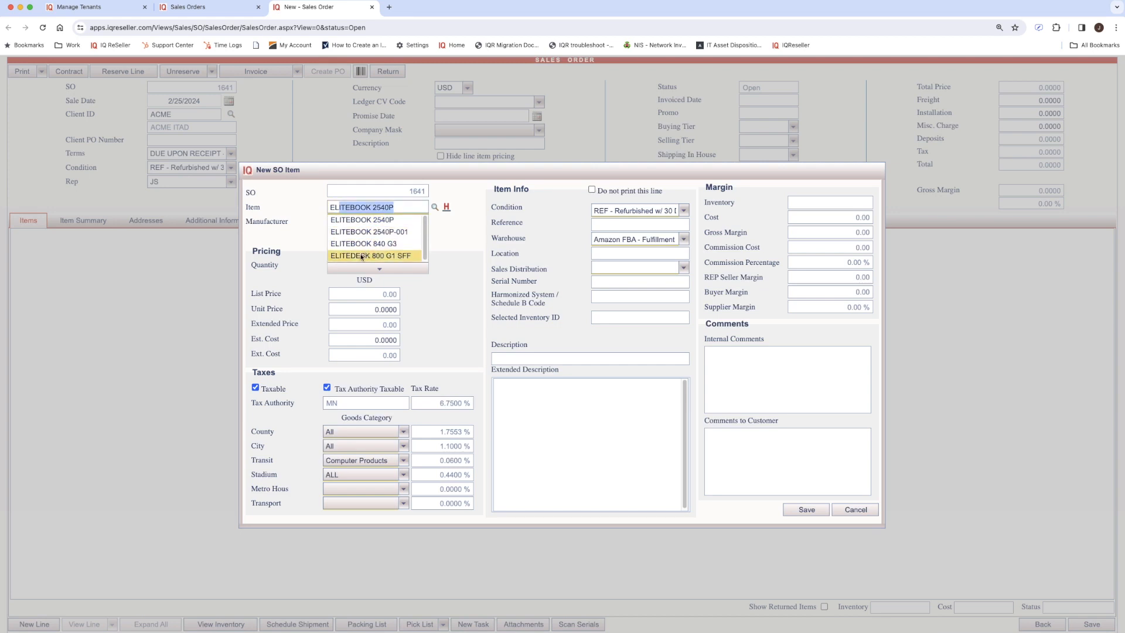
pyautogui.click(361, 256)
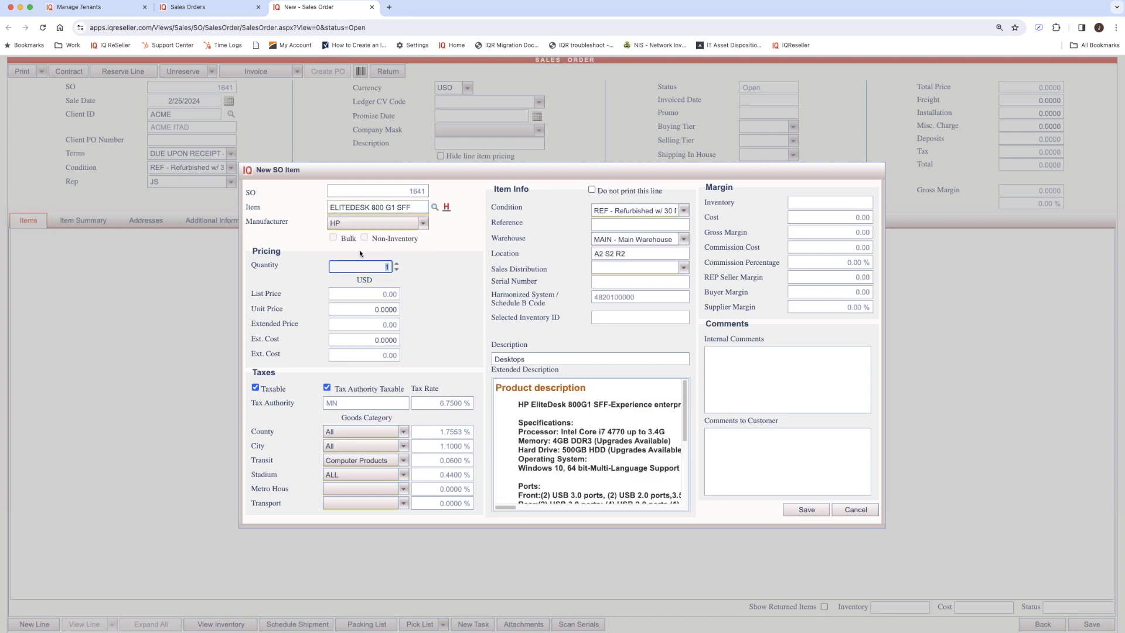
pyautogui.click(802, 510)
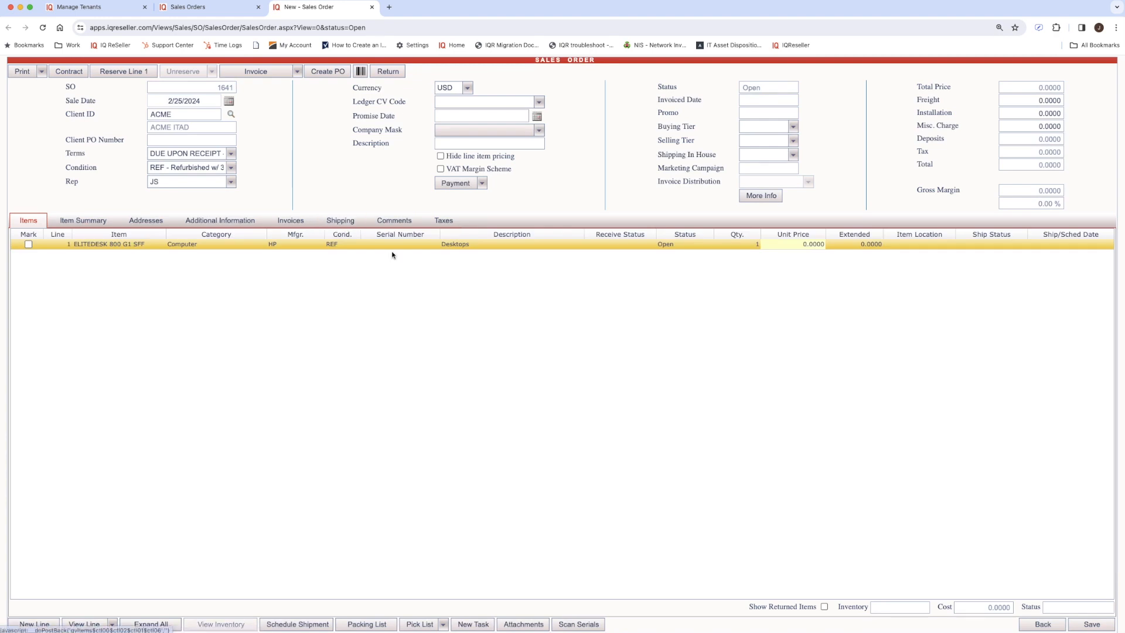
# Try to reserve inventory for line 1 from the reservation form and by scanning serial number 34575467.
pyautogui.click(114, 74)
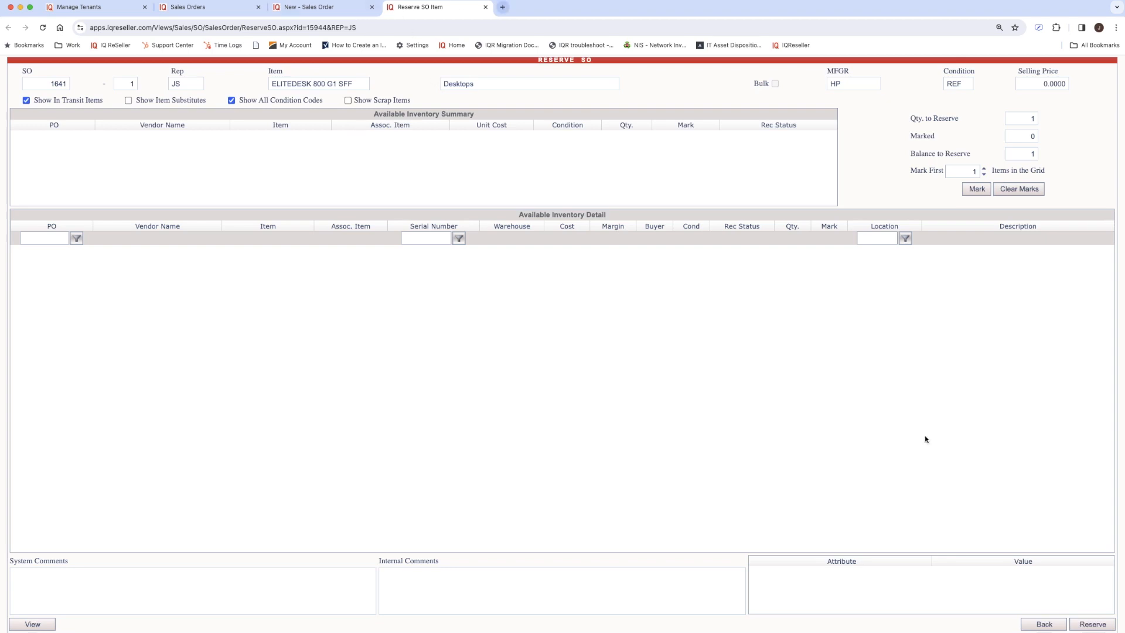
pyautogui.click(1107, 619)
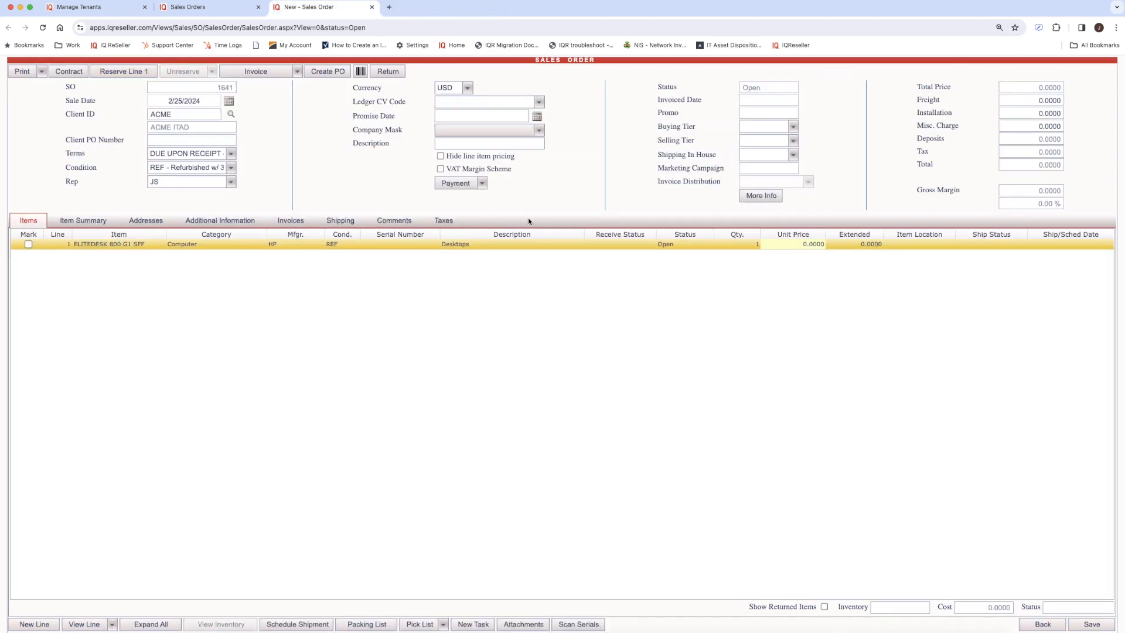
pyautogui.click(362, 72)
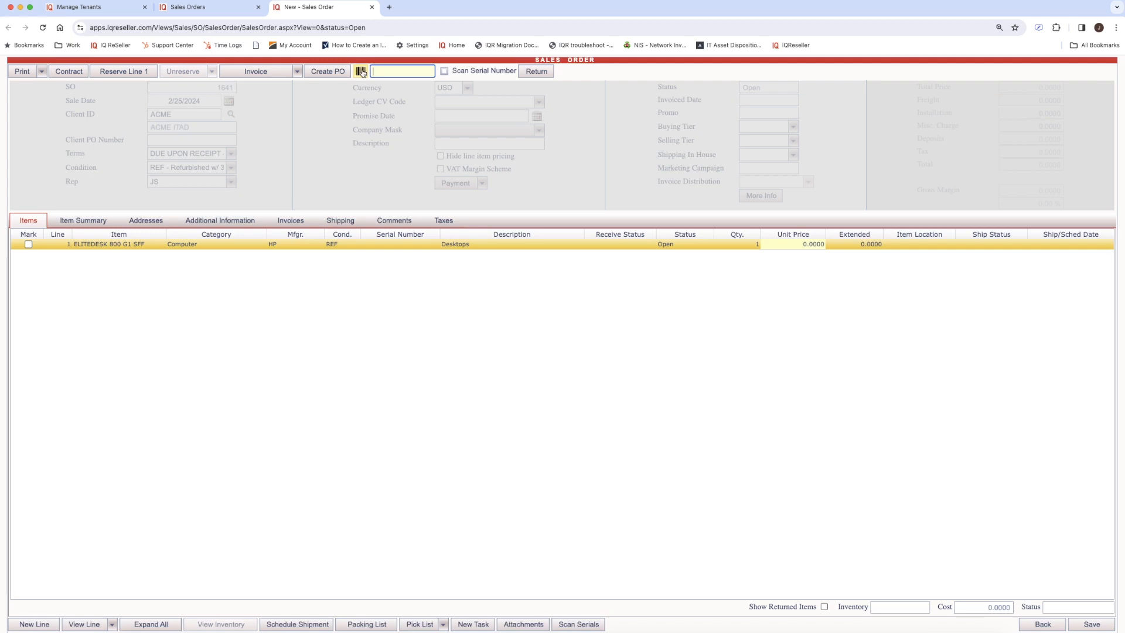
pyautogui.click(444, 71)
pyautogui.click(427, 71)
pyautogui.write('34575467')
pyautogui.press('Return')
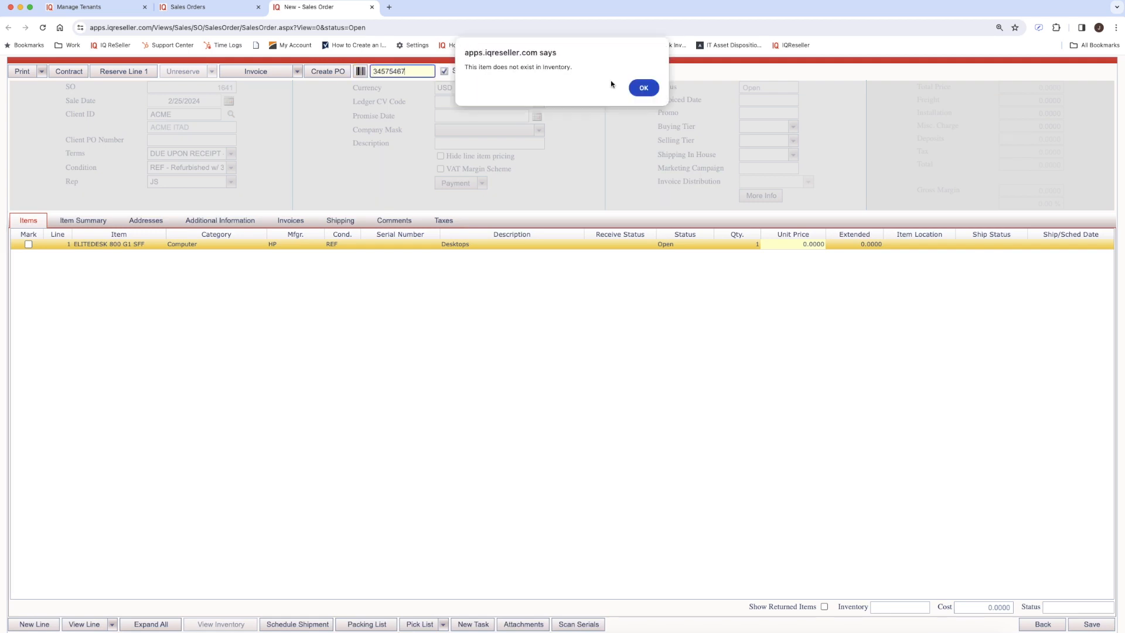
pyautogui.click(642, 87)
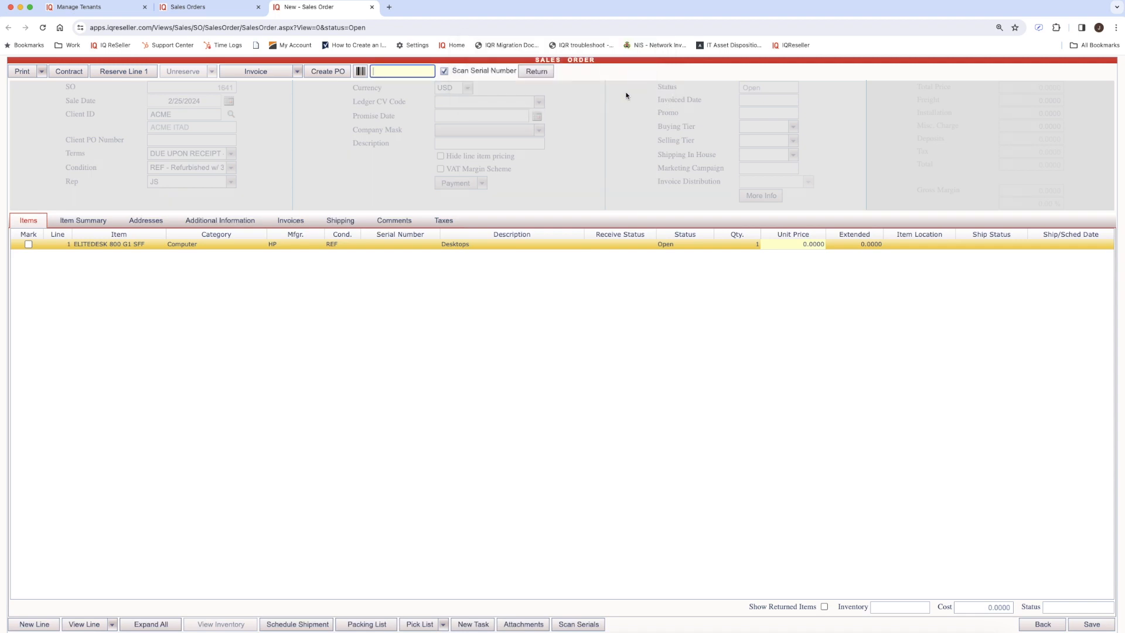
pyautogui.click(360, 73)
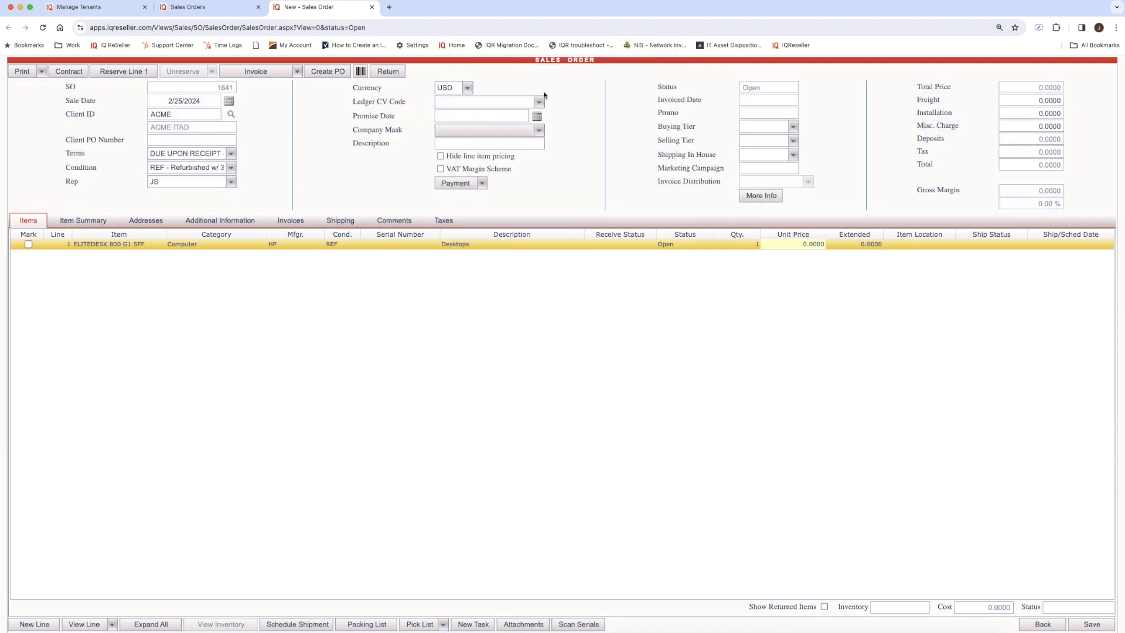
# Save the sales order and open the list of received purchase orders in a separate tab.
pyautogui.click(1091, 624)
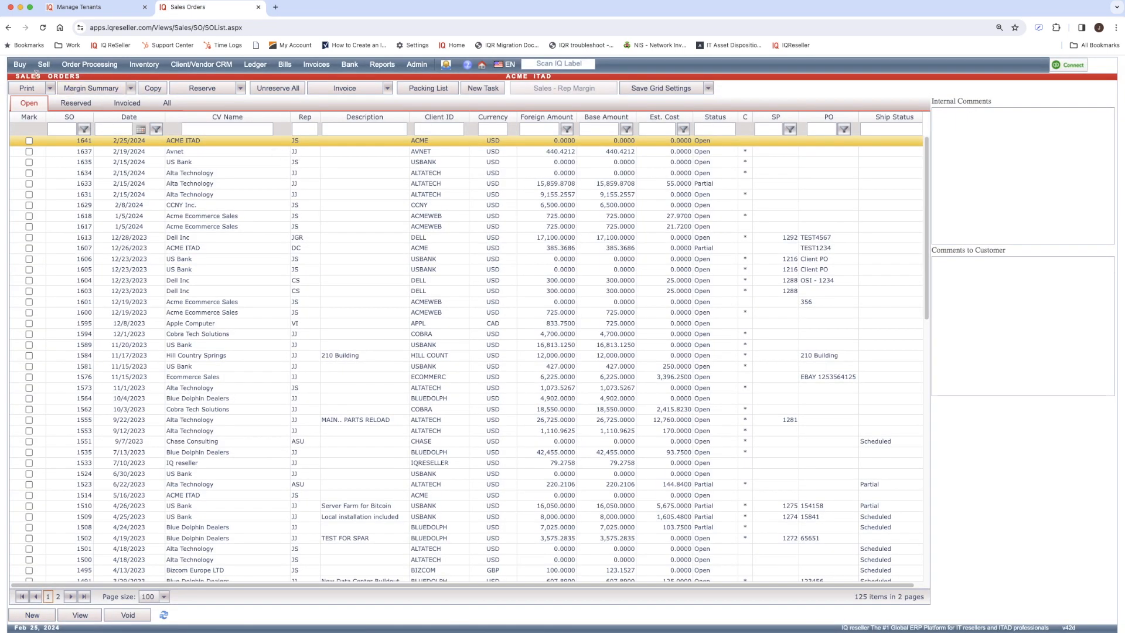
pyautogui.click(20, 65)
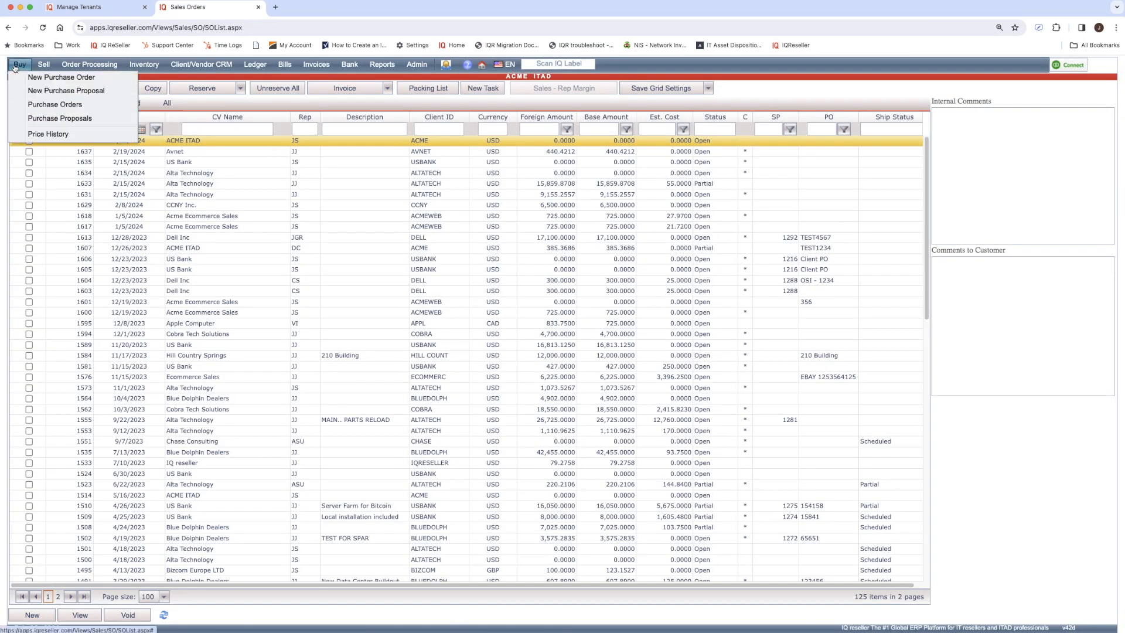
pyautogui.rightClick(52, 128)
pyautogui.click(70, 133)
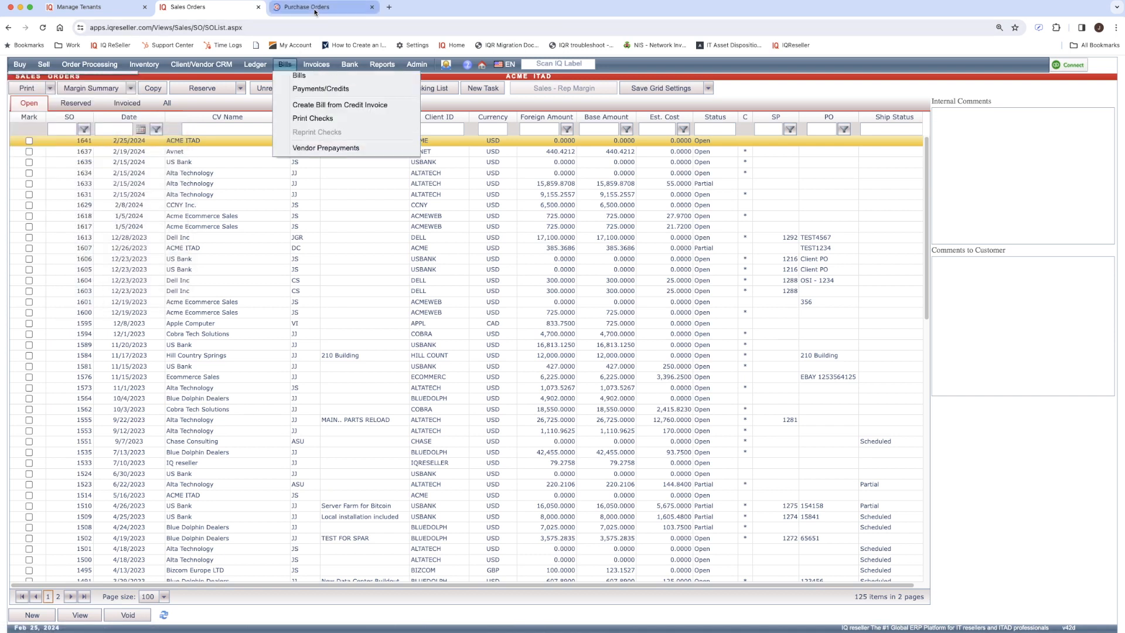
pyautogui.click(315, 9)
pyautogui.click(80, 107)
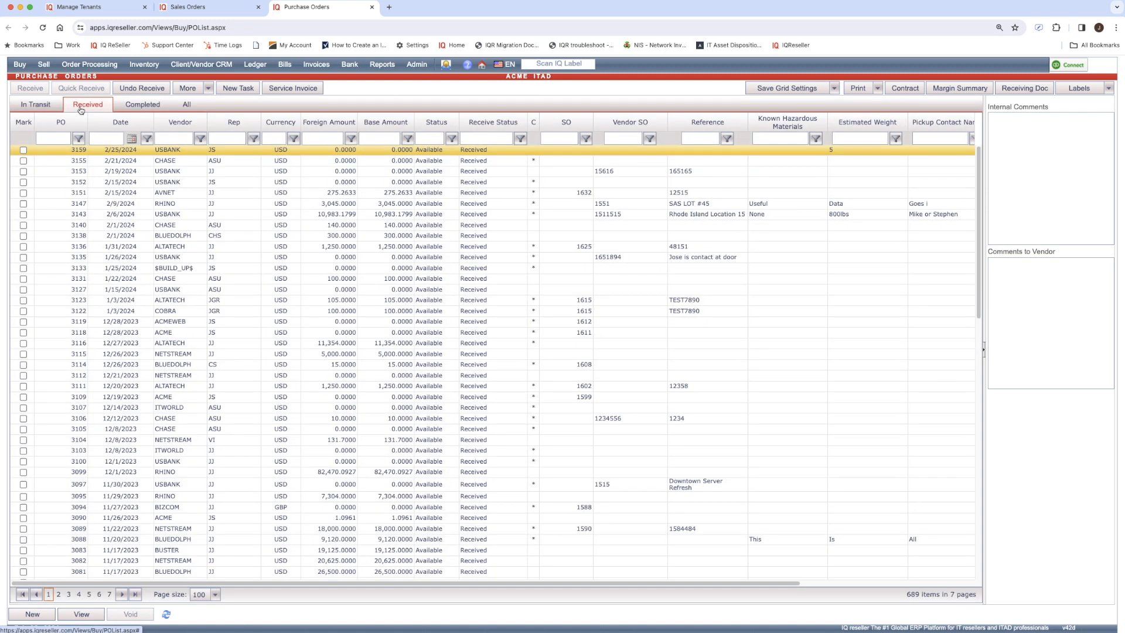
# Open the USBANK purchase order dated 2/25/2024 and mark it as complete.
pyautogui.doubleClick(185, 150)
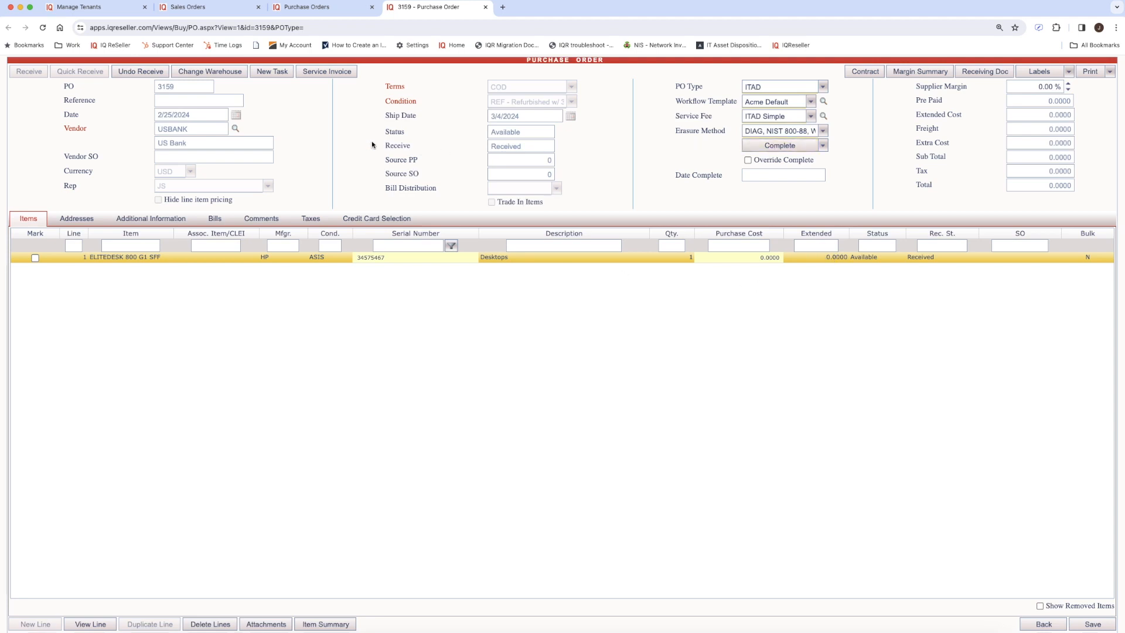
pyautogui.moveTo(377, 143); pyautogui.dragTo(429, 157)
pyautogui.click(692, 154)
pyautogui.click(764, 146)
pyautogui.click(798, 176)
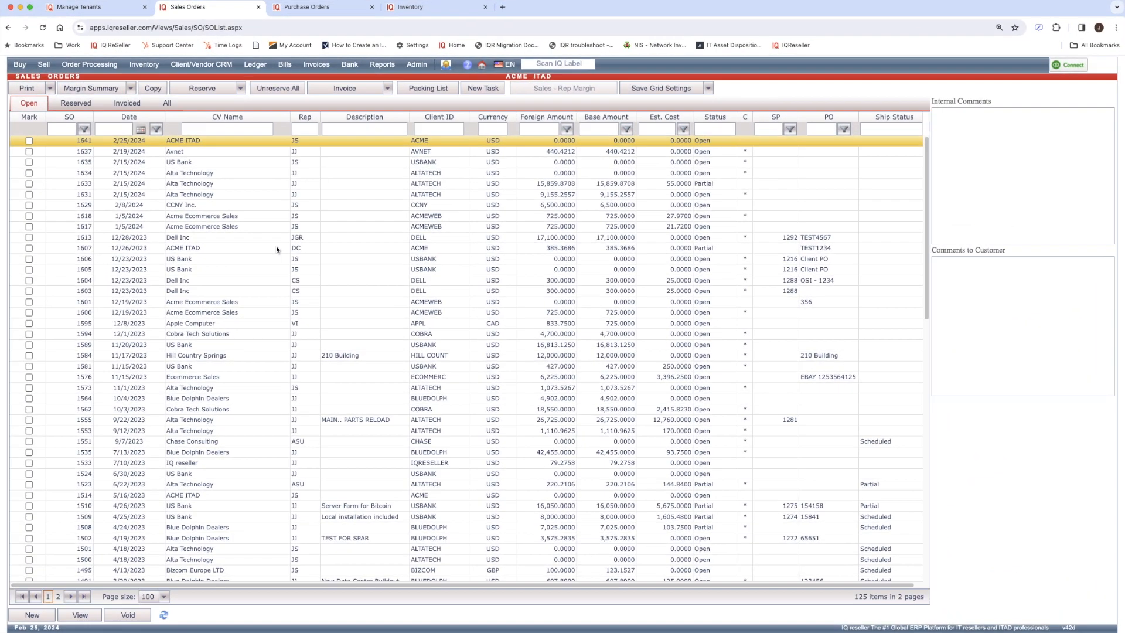
# Reopen the ACME sales order dated 2/25/2024 and check the inventory available to reserve for line 1.
pyautogui.doubleClick(179, 141)
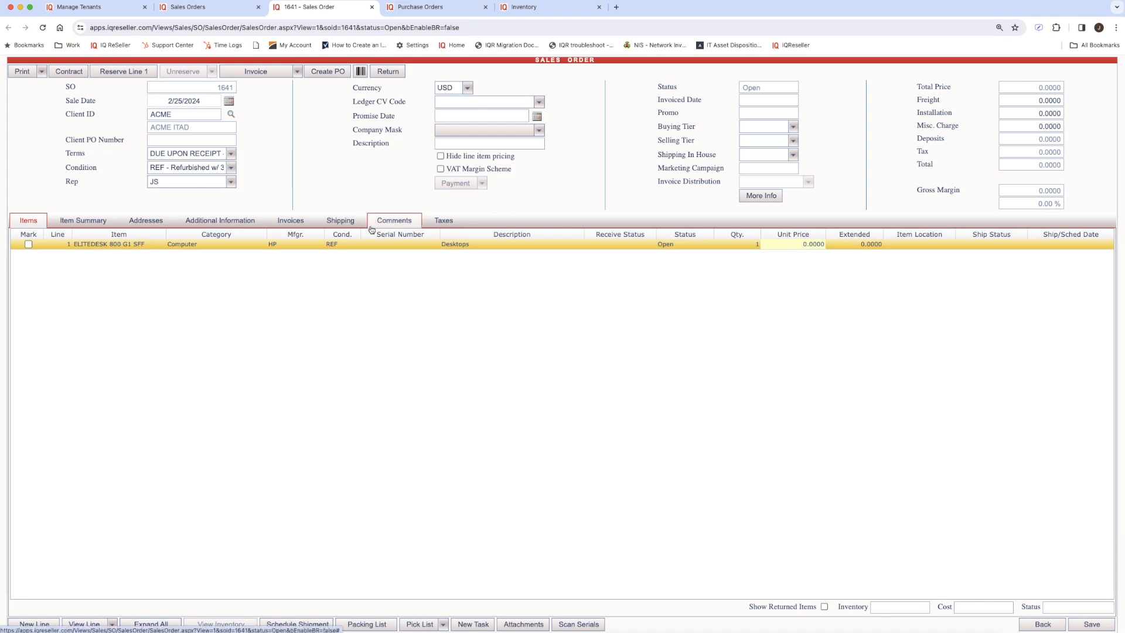
pyautogui.click(147, 73)
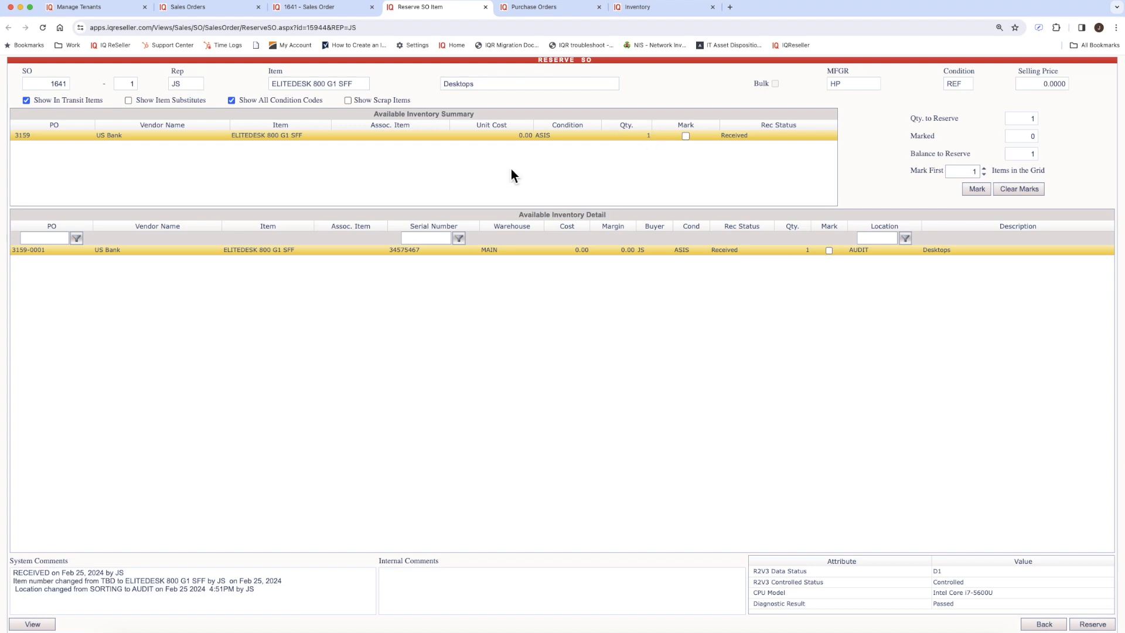
pyautogui.click(1029, 623)
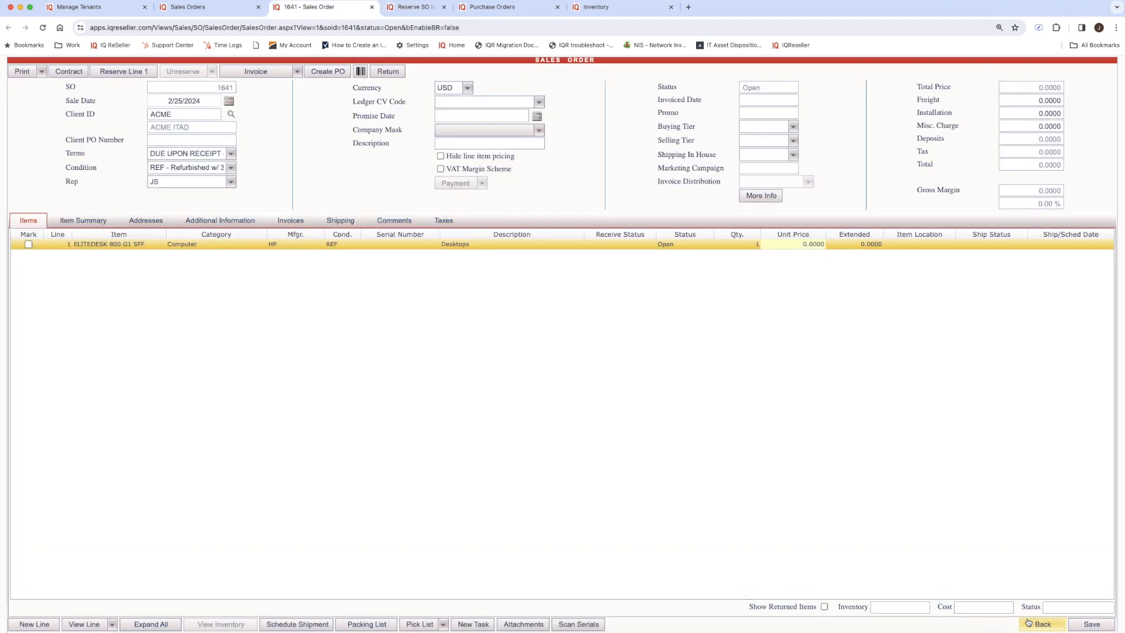
# Reserve line 1 by scanning serial number 34575467, and invoice the ACME sales order.
pyautogui.click(361, 72)
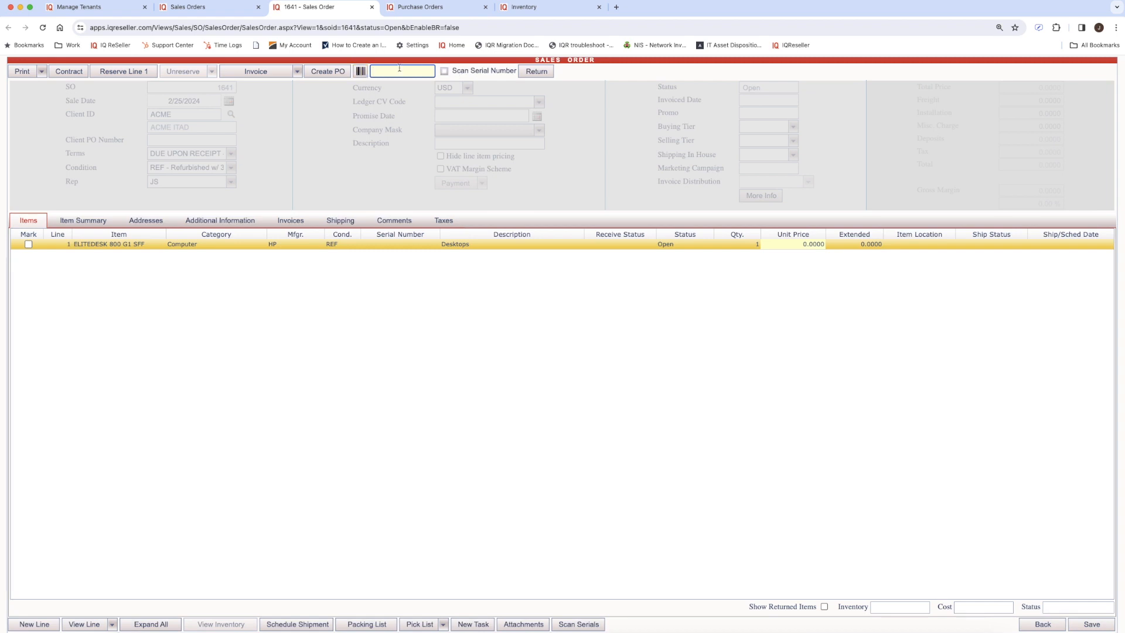
pyautogui.click(443, 71)
pyautogui.click(419, 72)
pyautogui.write('34575467')
pyautogui.press('Return')
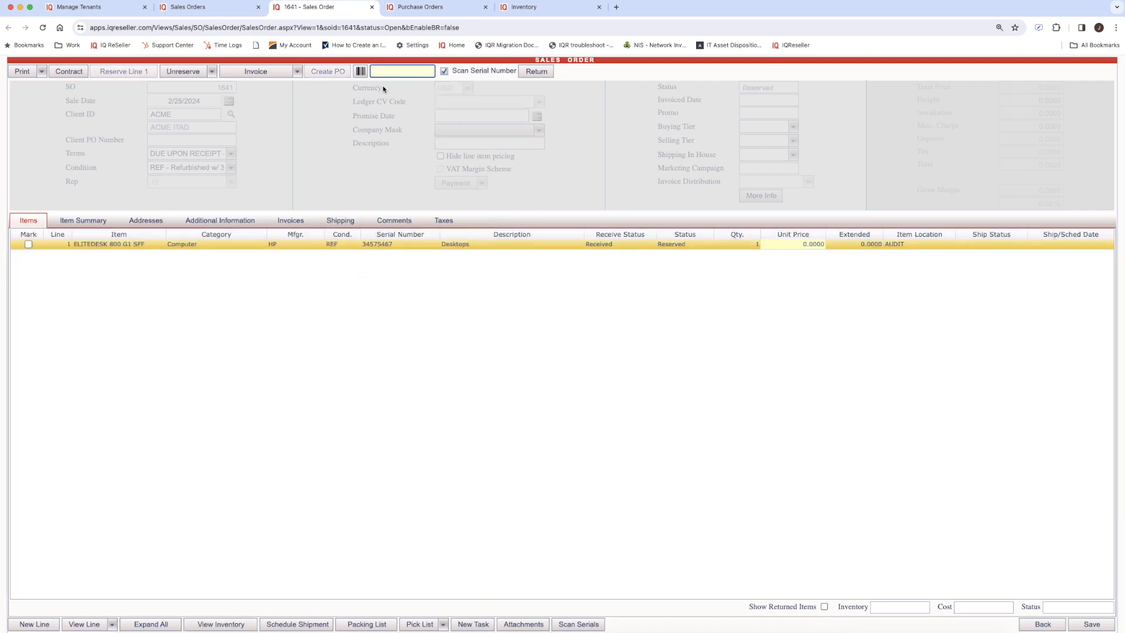
pyautogui.click(361, 71)
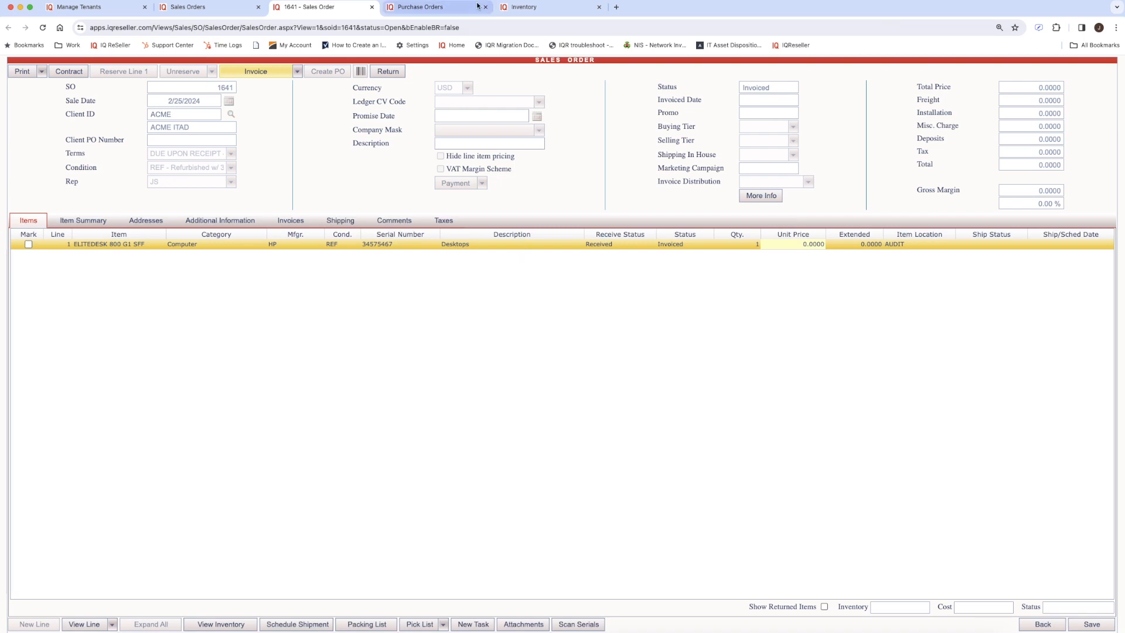
pyautogui.click(372, 7)
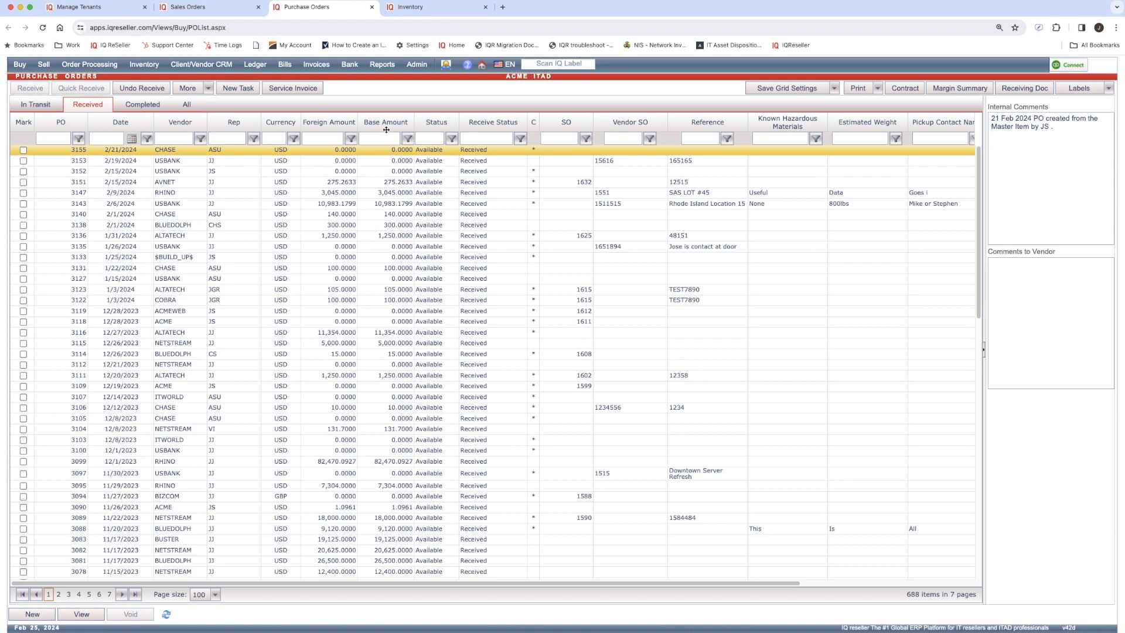